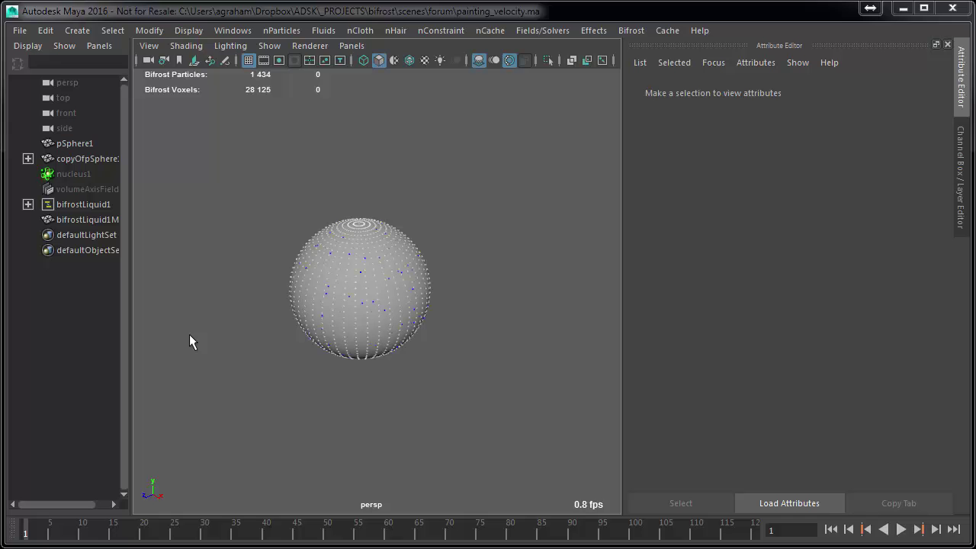
# Step: Switch to wireframe display, disable the bifrostLiquid1 solver and play the animation to preview the deforming sphere
pyautogui.press('4')
pyautogui.moveTo(367, 386)
pyautogui.keyDown('alt'); pyautogui.mouseDown()
pyautogui.moveTo(382, 322)
pyautogui.moveTo(388, 353)
pyautogui.moveTo(374, 373)
pyautogui.mouseUp(); pyautogui.keyUp('alt')
pyautogui.scroll(3, 388, 353)
pyautogui.scroll(-3, 388, 353)
pyautogui.click(106, 204)
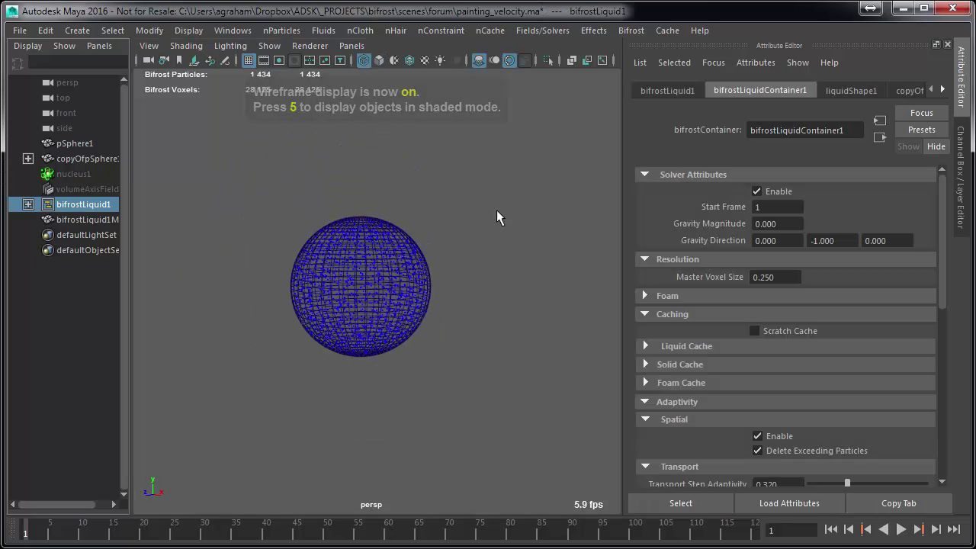
pyautogui.click(756, 192)
pyautogui.hotkey('alt', 'v')
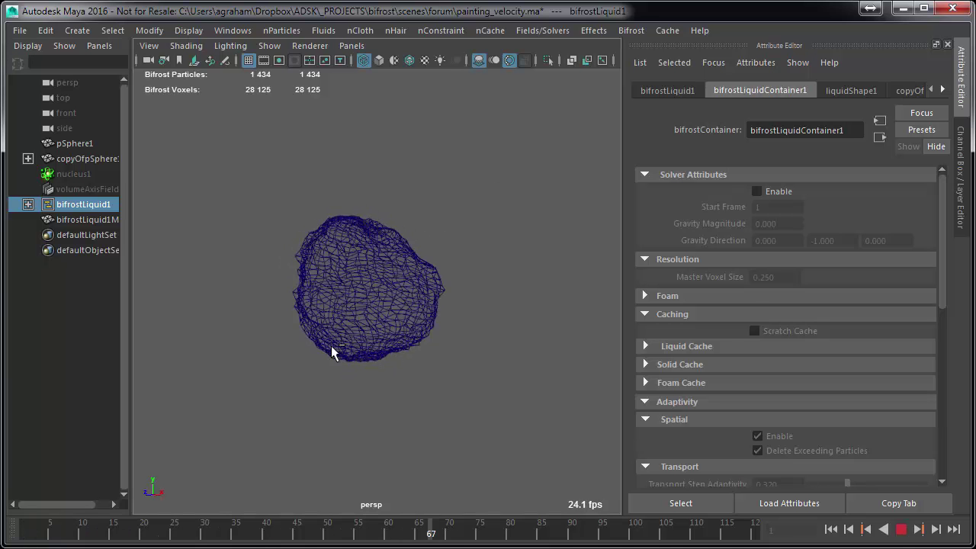
pyautogui.hotkey('alt', 'v')
# Step: Examine the volume axis field's magnitude and turbulence settings and return to the start frame
pyautogui.click(82, 189)
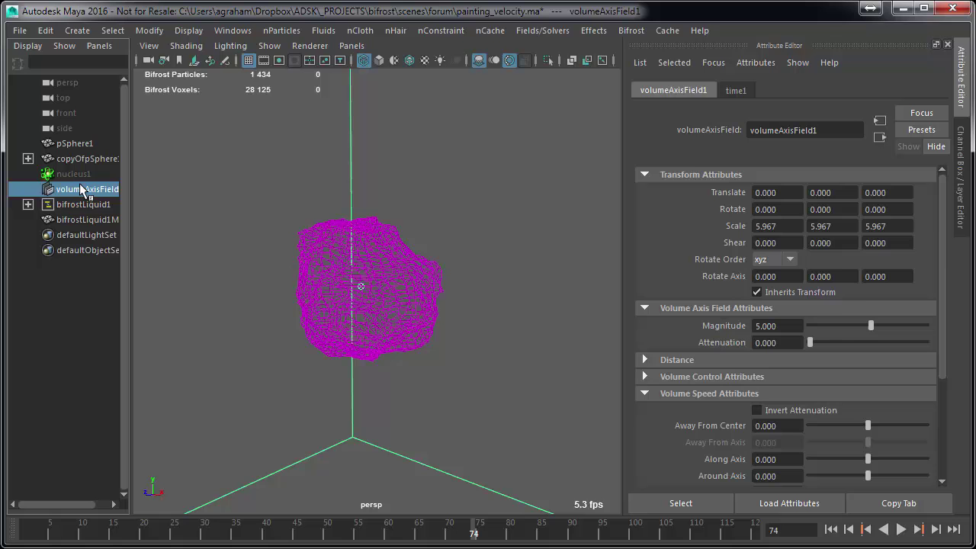
pyautogui.scroll(-4, 839, 301)
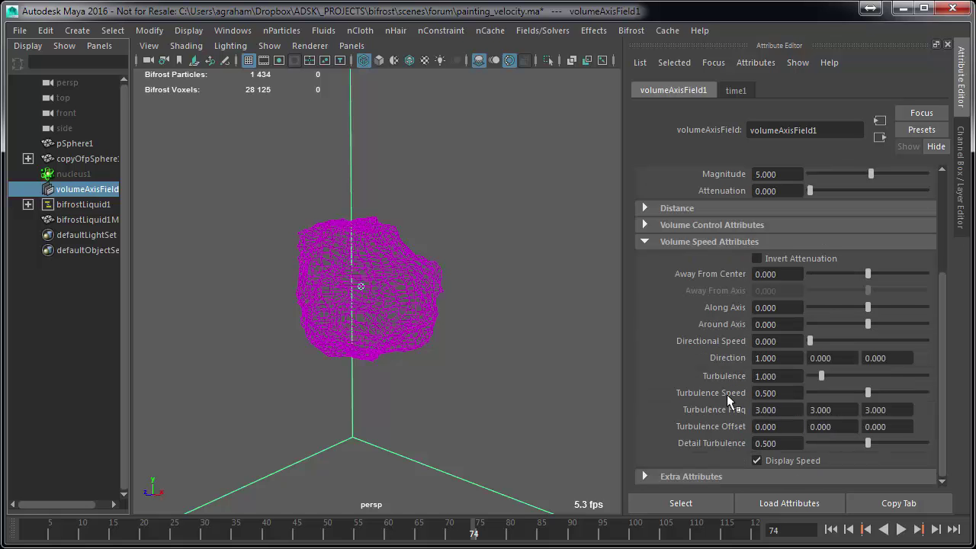
pyautogui.hotkey('alt', 'shift', 'v')
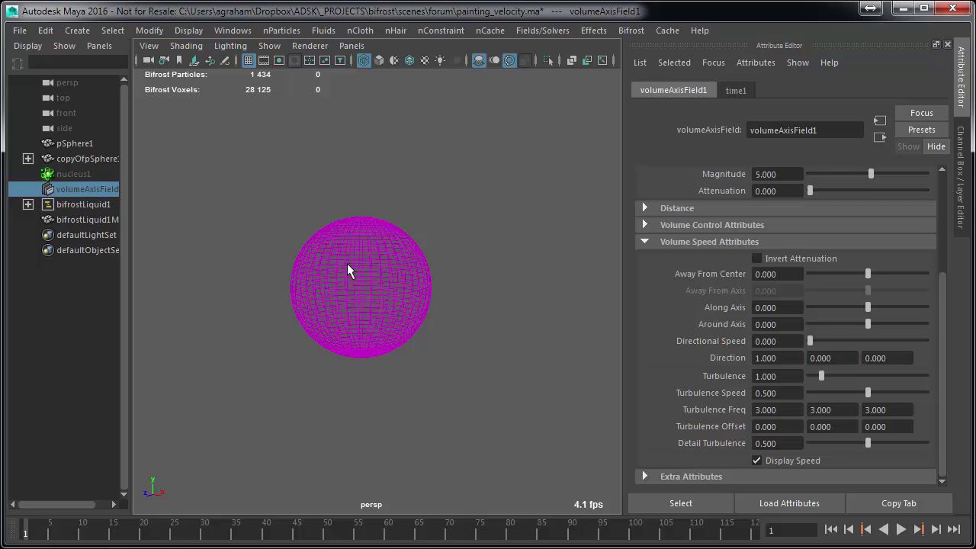
pyautogui.click(209, 297)
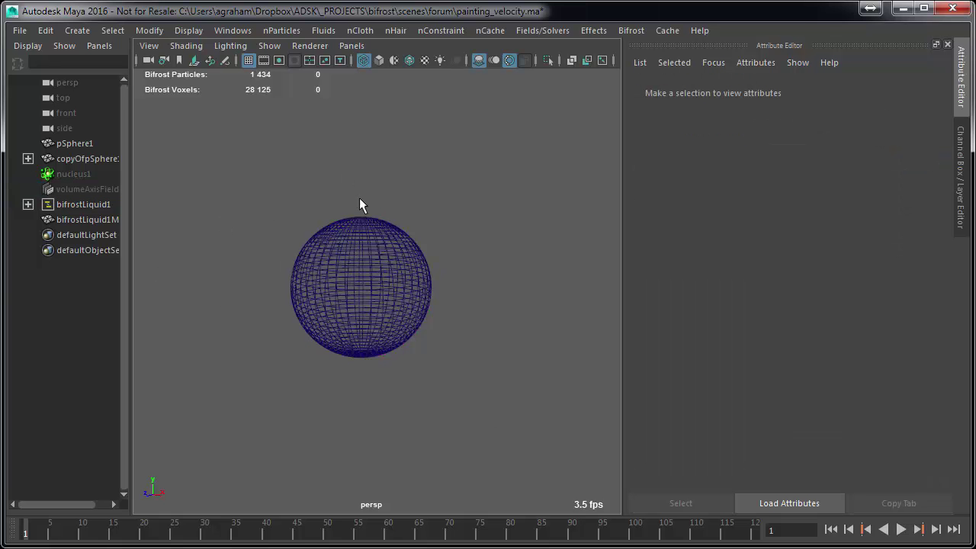
# Step: Re-enable the bifrostLiquid1 solver and turn off its spatial adaptivity
pyautogui.click(83, 204)
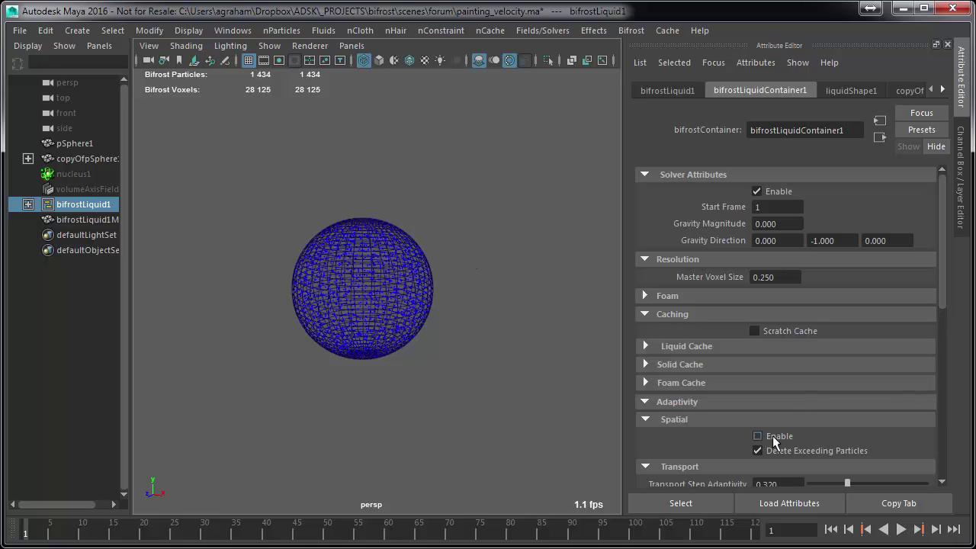
pyautogui.scroll(-3, 817, 324)
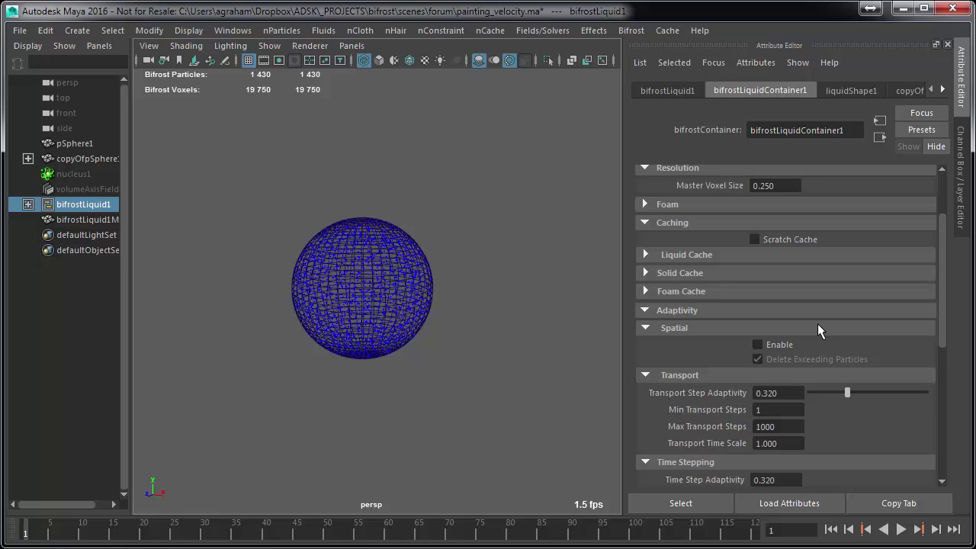
pyautogui.scroll(-3, 817, 323)
pyautogui.click(789, 422)
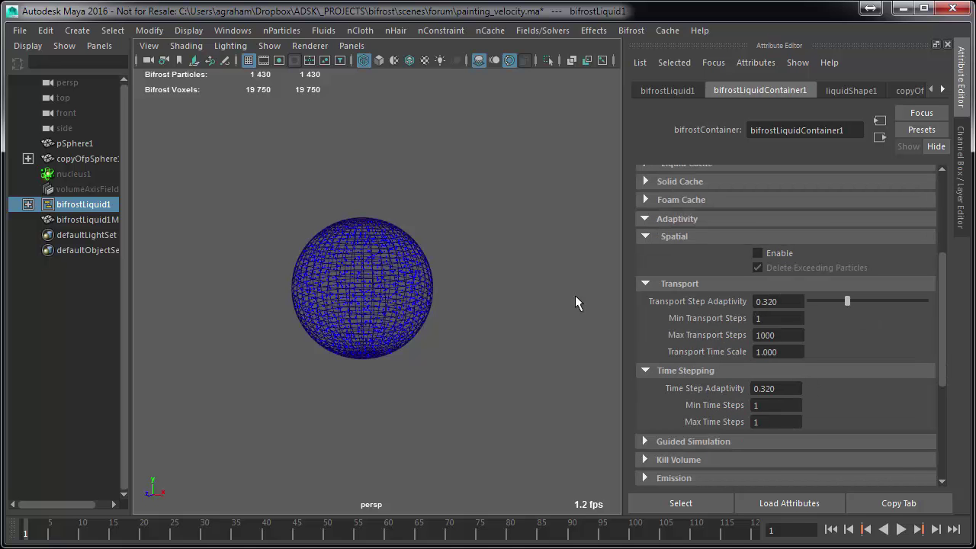
# Step: Play the Bifrost simulation repeatedly to inspect particle emission around the deforming sphere, rewinding to frame 1
pyautogui.hotkey('alt', 'v')
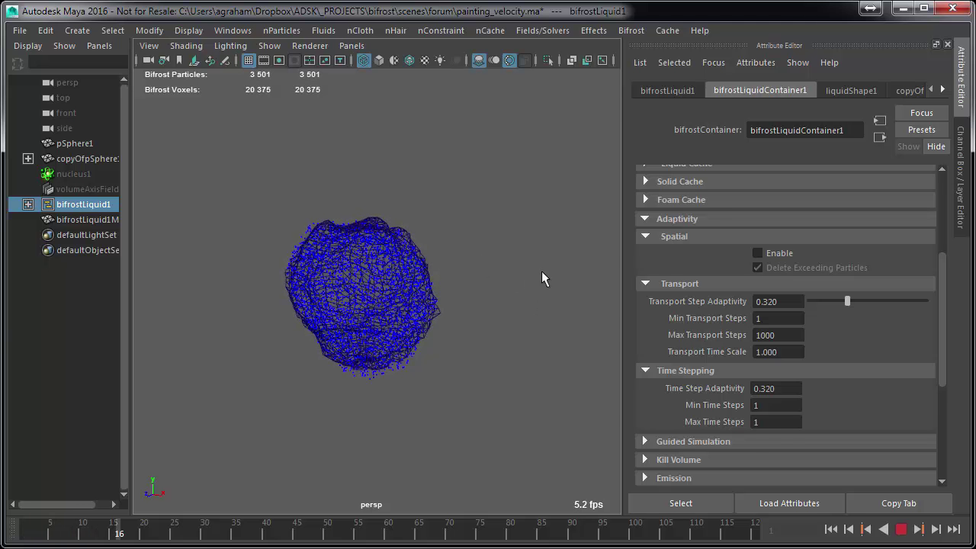
pyautogui.hotkey('alt', 'v')
pyautogui.scroll(6, 765, 309)
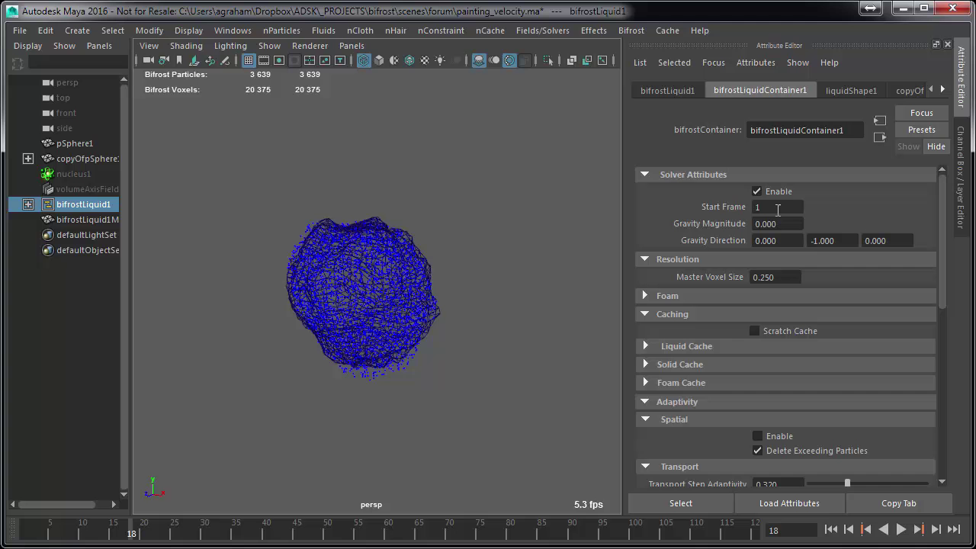
pyautogui.hotkey('alt', 'v')
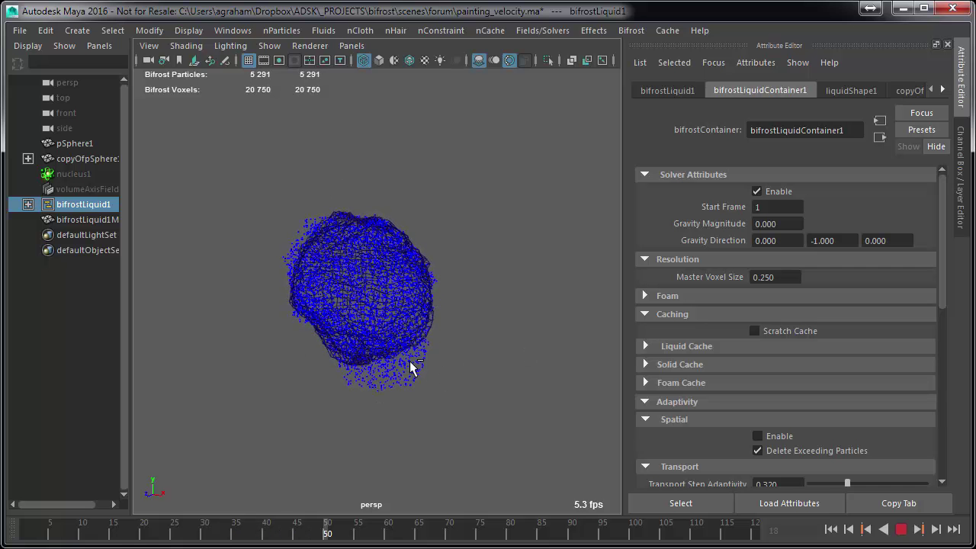
pyautogui.hotkey('alt', 'v')
pyautogui.hotkey('alt', 'v')
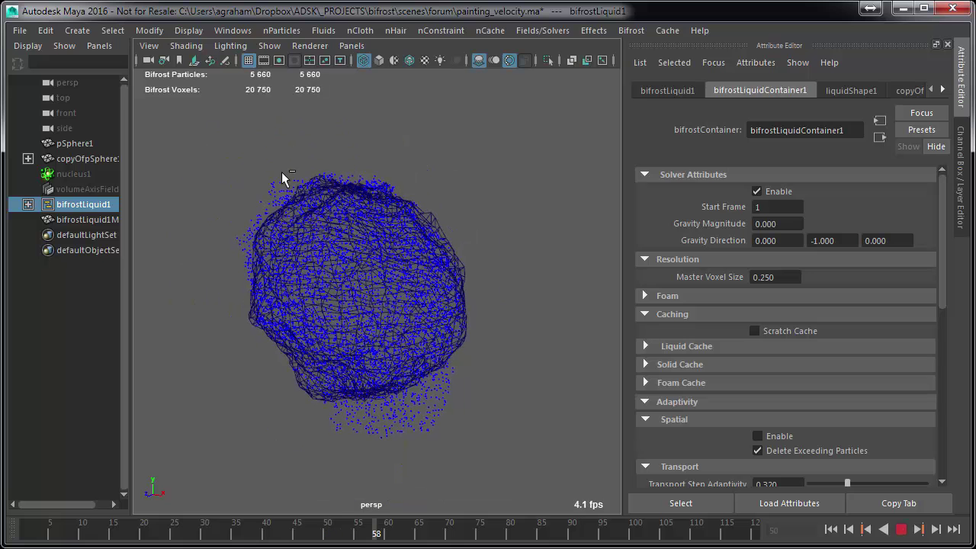
pyautogui.hotkey('alt', 'v')
pyautogui.hotkey('alt', 'shift', 'v')
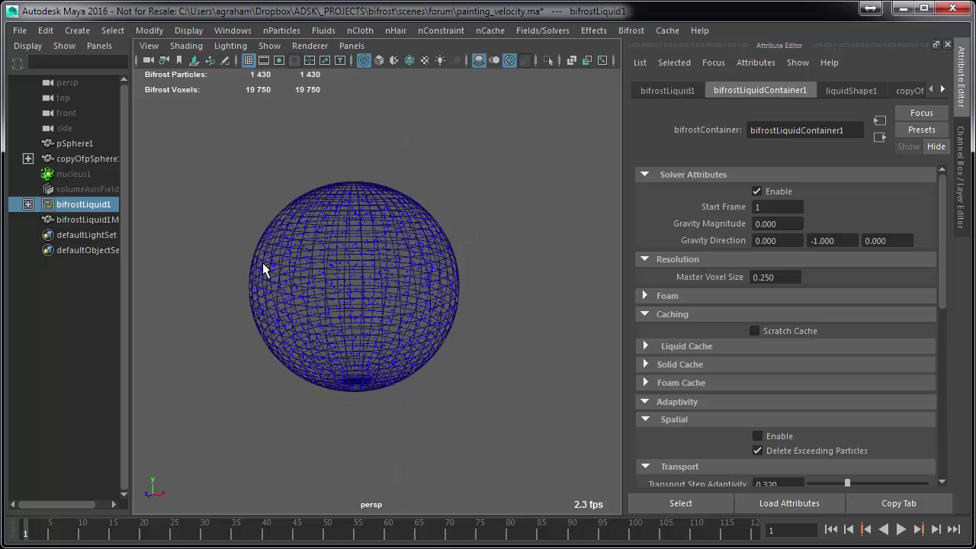
pyautogui.hotkey('alt', 'v')
pyautogui.hotkey('alt', 'v')
pyautogui.hotkey('alt', 'shift', 'v')
pyautogui.keyDown('alt'); pyautogui.moveTo(398, 205); pyautogui.dragTo(399, 221); pyautogui.keyUp('alt')
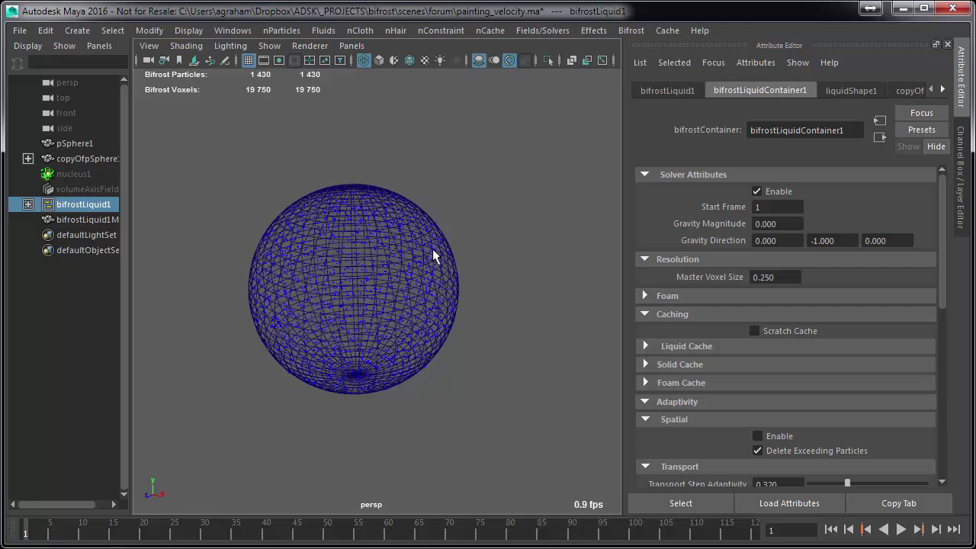
# Step: Select the copyOfpSphere1 mesh, switch to the modeling commands and open the Color Set Editor
pyautogui.click(358, 200)
pyautogui.click(65, 159)
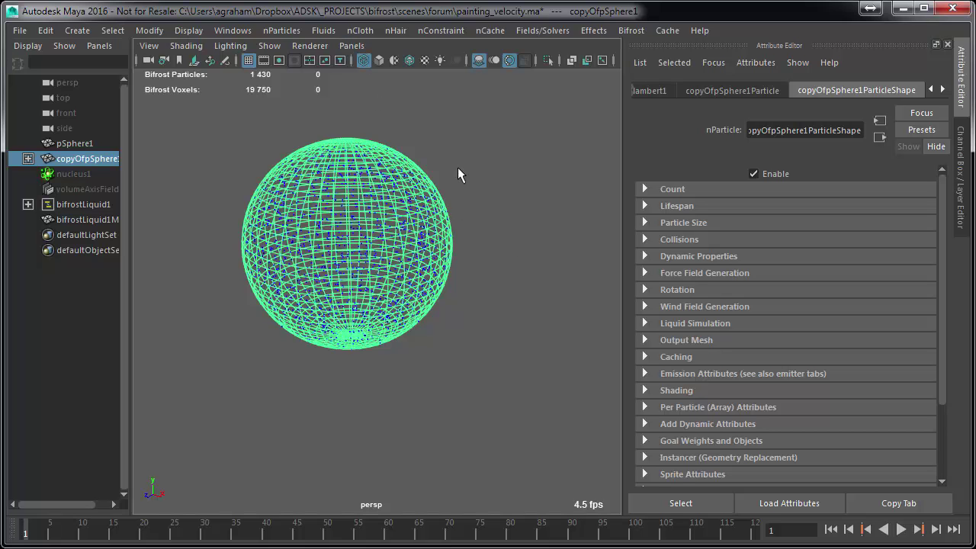
pyautogui.moveTo(457, 170); pyautogui.dragTo(458, 115)
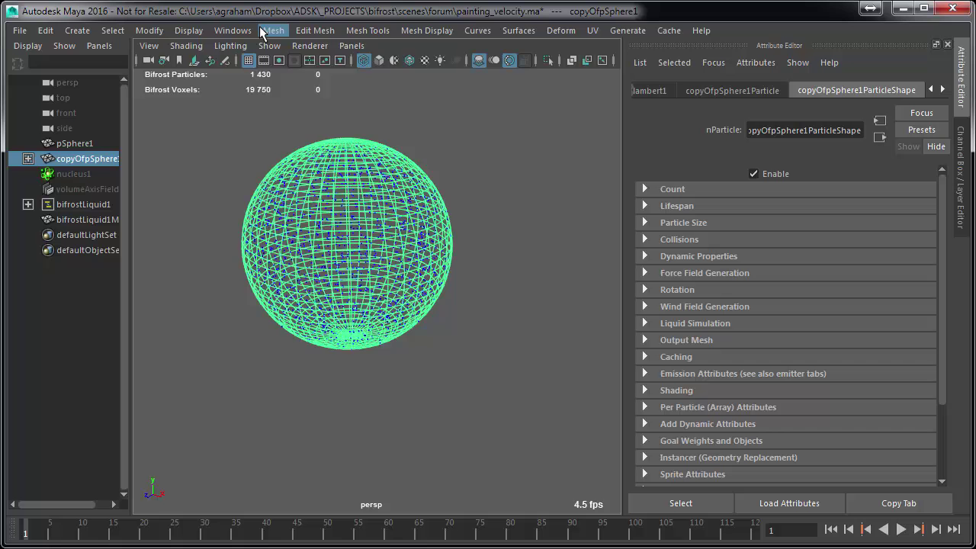
pyautogui.click(271, 31)
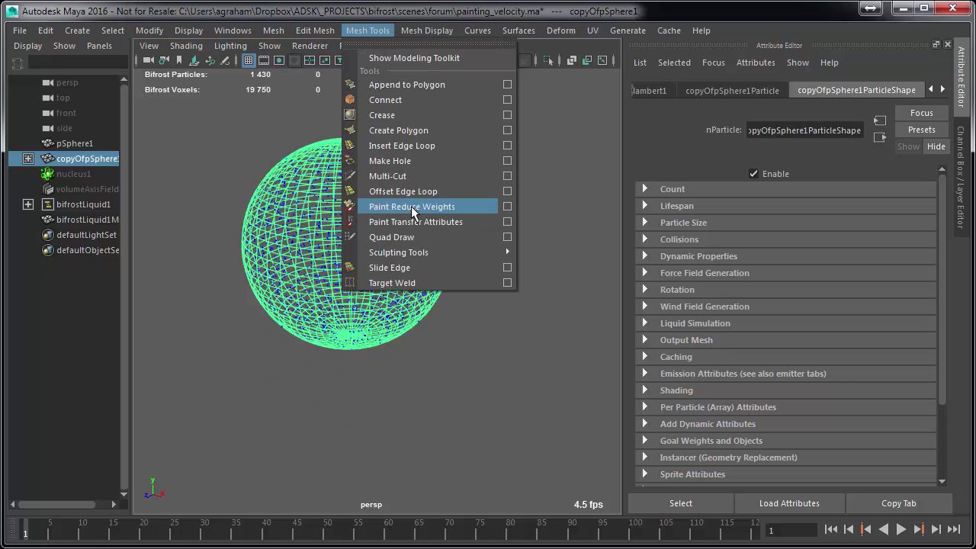
pyautogui.moveTo(429, 31)
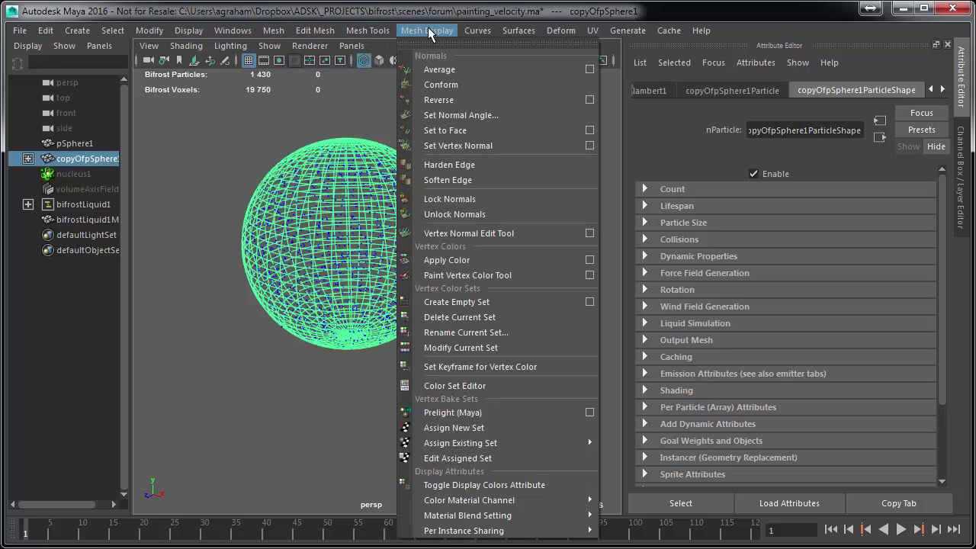
pyautogui.click(473, 386)
pyautogui.moveTo(432, 192); pyautogui.dragTo(544, 140)
pyautogui.moveTo(699, 246); pyautogui.dragTo(795, 246)
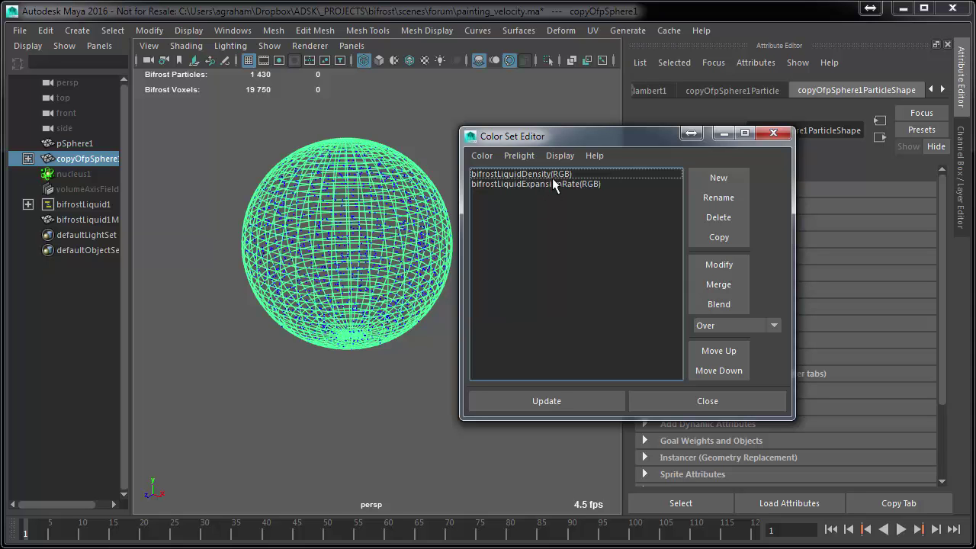
pyautogui.moveTo(596, 136); pyautogui.dragTo(606, 134)
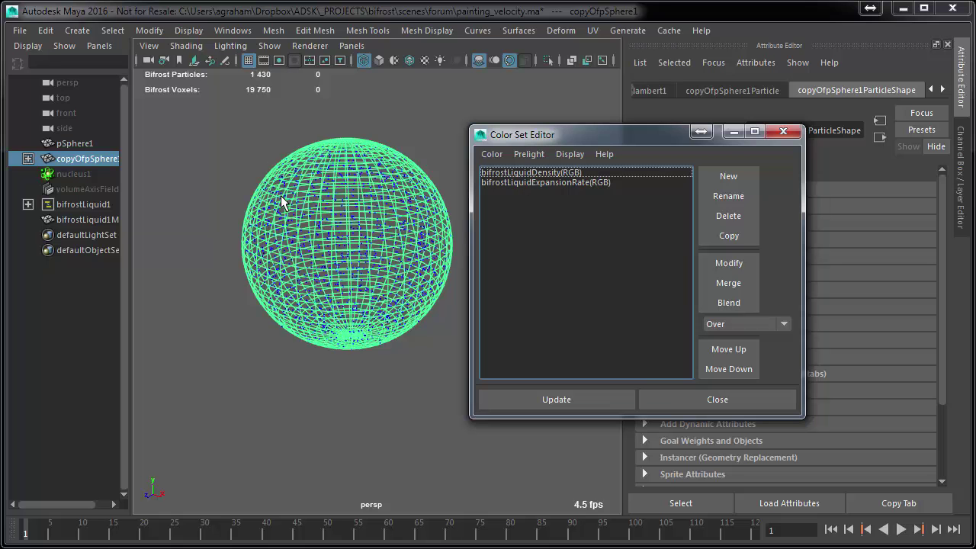
# Step: Create an empty shared RGBA color set on the sphere and rename it bifrostVelocity
pyautogui.click(738, 178)
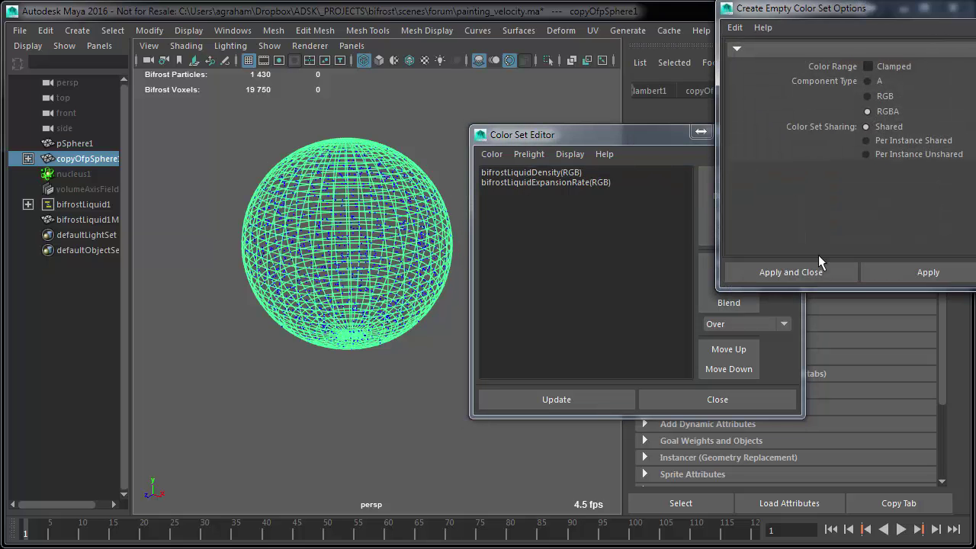
pyautogui.moveTo(849, 16); pyautogui.dragTo(397, 185)
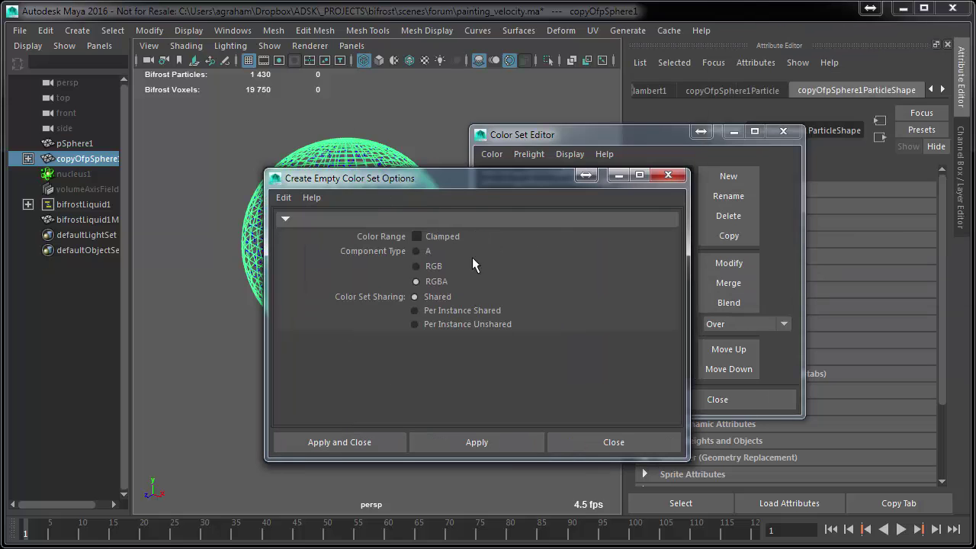
pyautogui.click(339, 446)
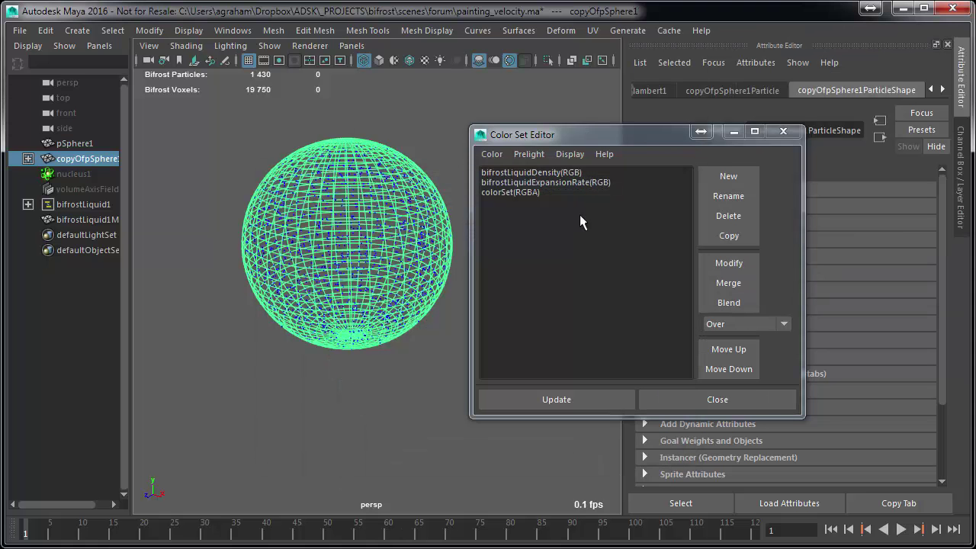
pyautogui.doubleClick(519, 193)
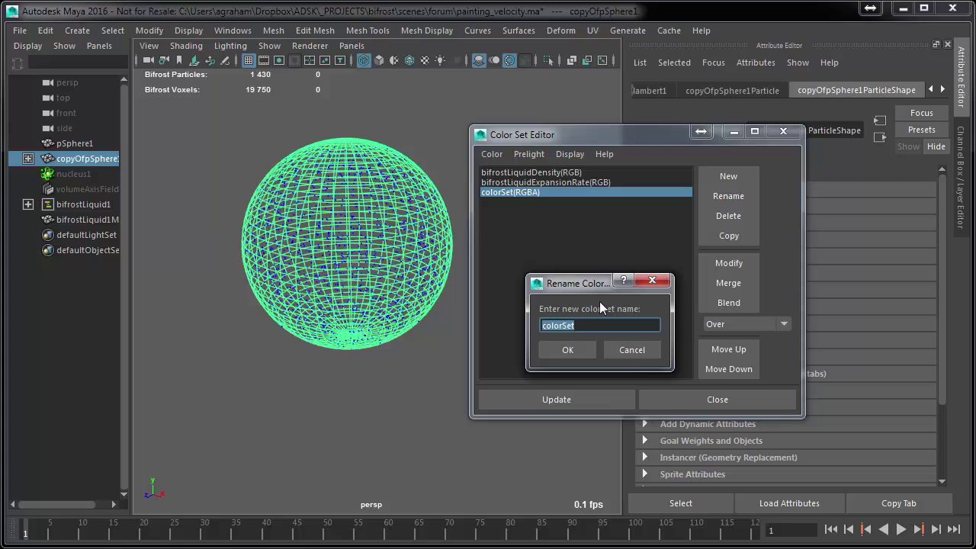
pyautogui.write('bifrostVelocity')
pyautogui.press('Return')
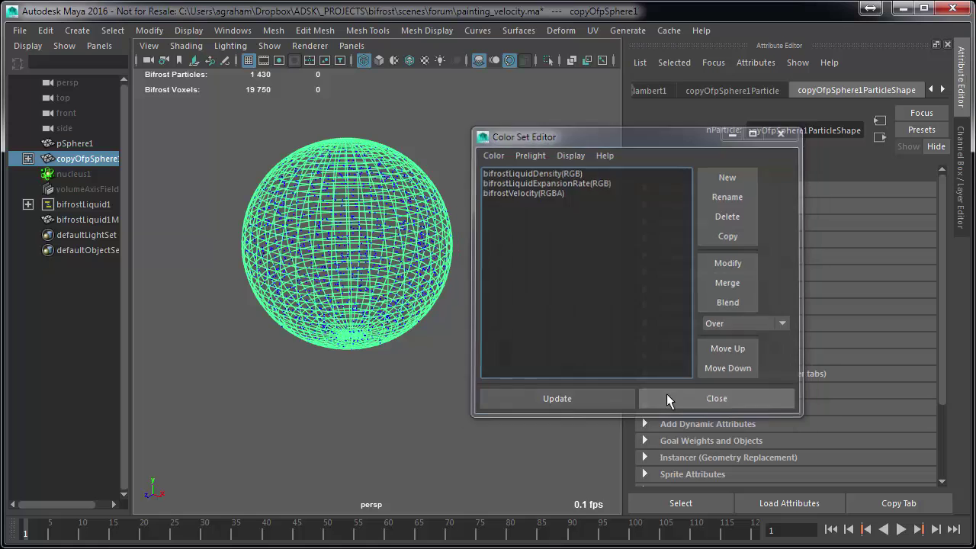
pyautogui.click(667, 398)
# Step: Switch to shaded display and activate the Paint Vertex Color Tool on the copyOfpSphere1 mesh
pyautogui.press('5')
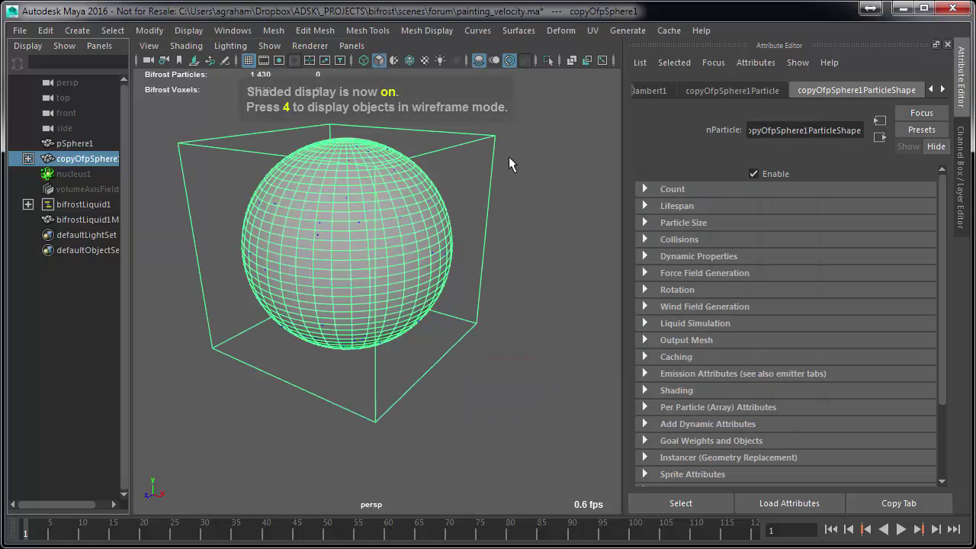
pyautogui.moveTo(524, 78)
pyautogui.mouseDown(button='right')
pyautogui.moveTo(521, 492)
pyautogui.moveTo(505, 519)
pyautogui.moveTo(650, 518)
pyautogui.moveTo(678, 534)
pyautogui.moveTo(679, 548)
pyautogui.moveTo(656, 519)
pyautogui.moveTo(355, 514)
pyautogui.mouseUp(button='right')
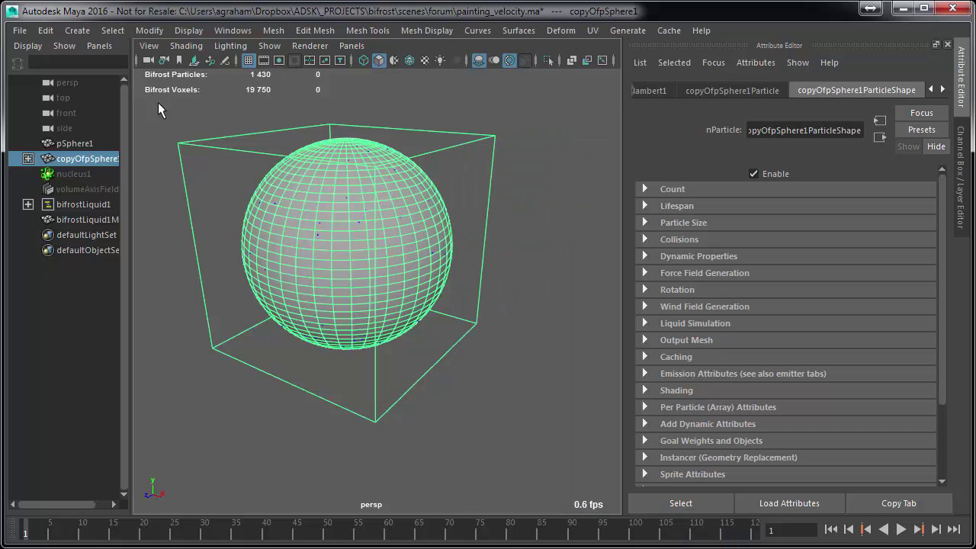
pyautogui.moveTo(223, 80); pyautogui.dragTo(124, 313, button='right')
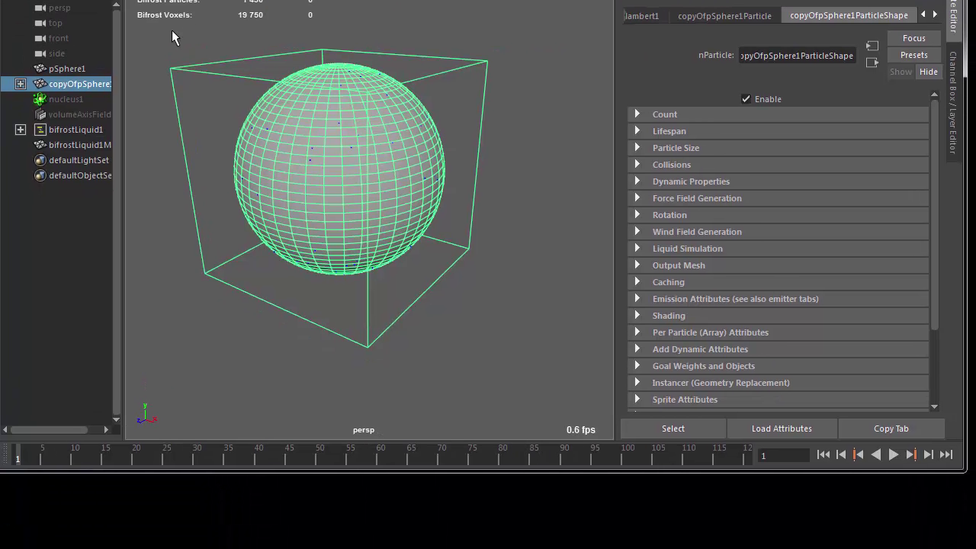
pyautogui.rightClick(171, 31)
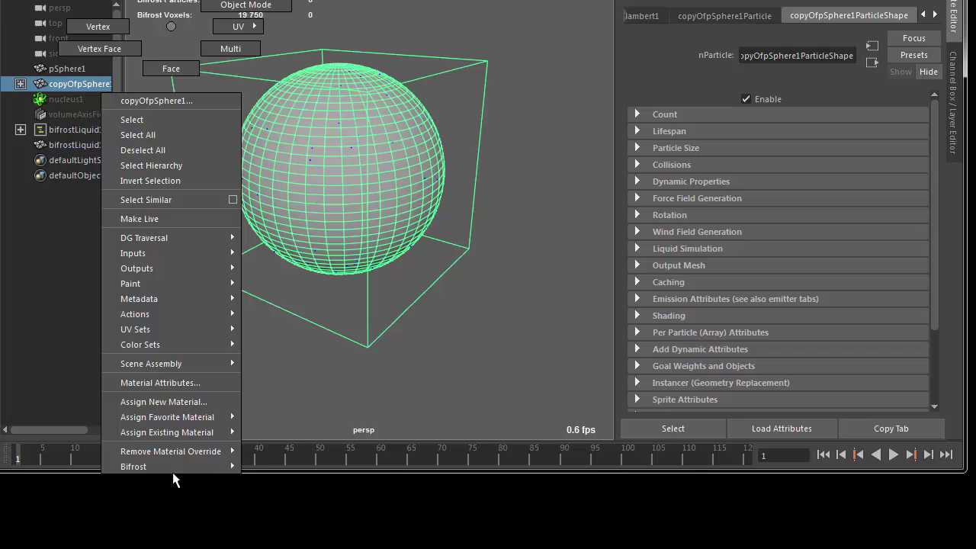
pyautogui.moveTo(194, 452)
pyautogui.click(300, 505)
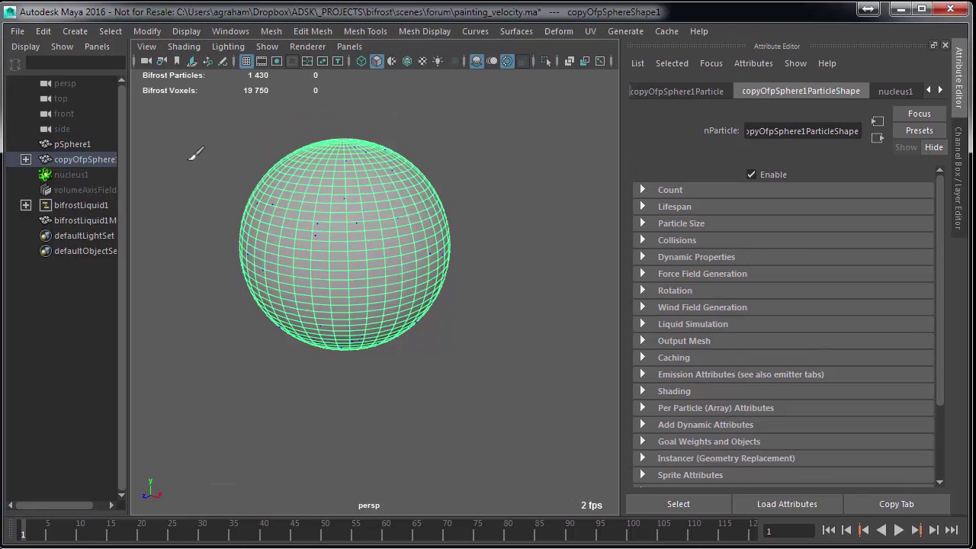
# Step: Show the Paint Vertex Color Tool settings and hide the Attribute Editor to enlarge the viewport
pyautogui.press('space')
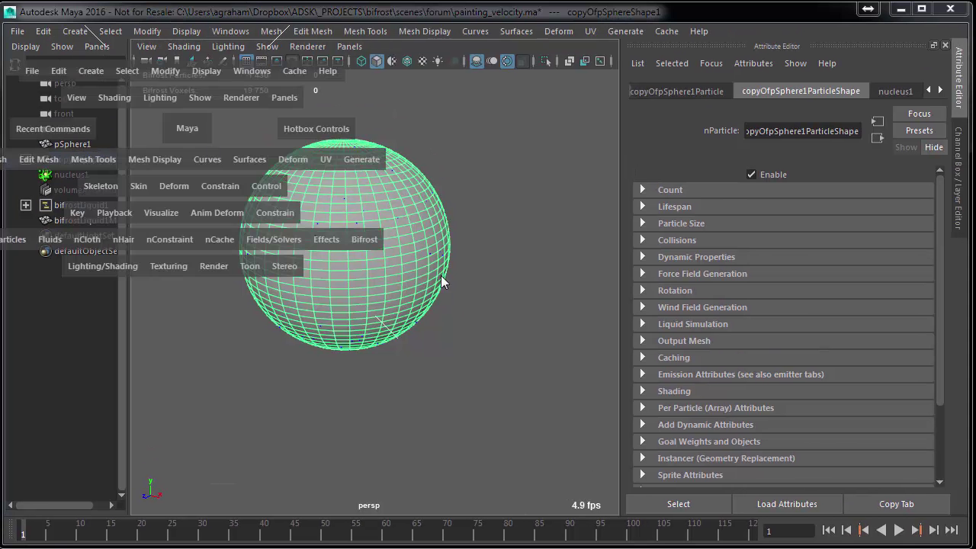
pyautogui.moveTo(425, 229); pyautogui.dragTo(488, 250)
pyautogui.doubleClick(21, 233)
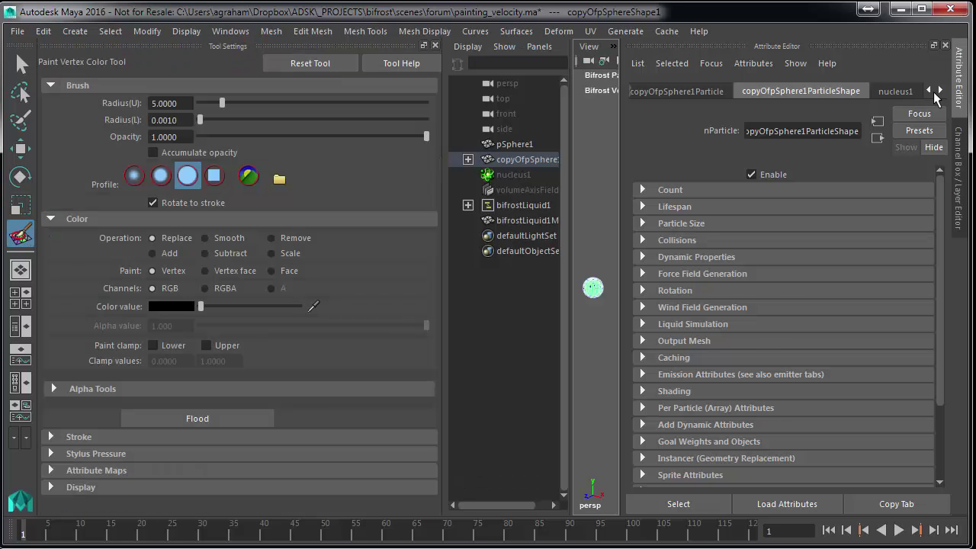
pyautogui.click(960, 80)
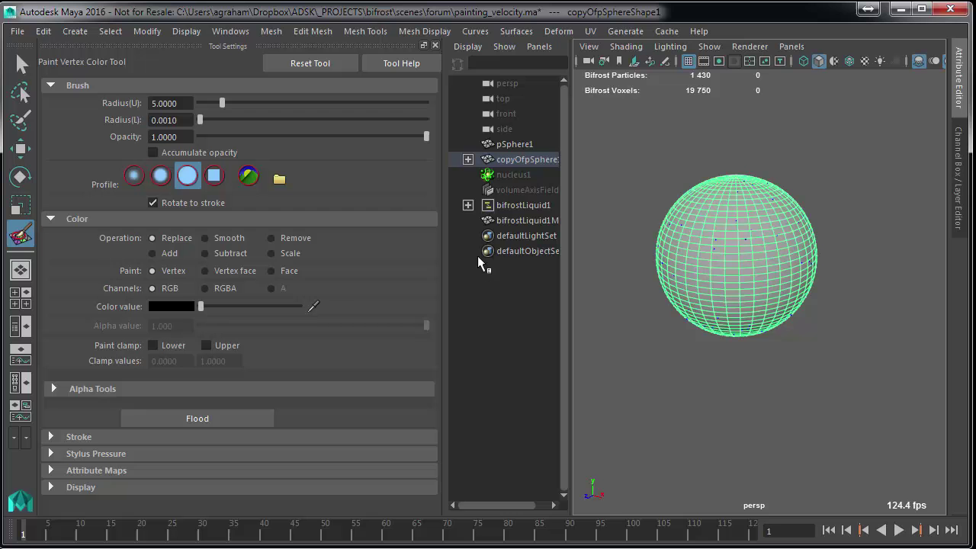
pyautogui.moveTo(445, 235); pyautogui.dragTo(350, 234)
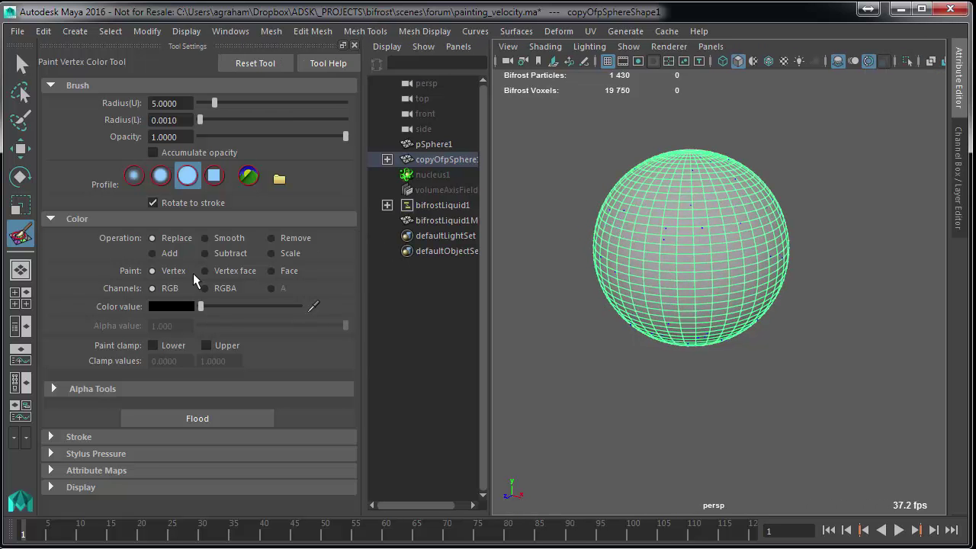
# Step: Flood the sphere with black vertex color, play the simulation briefly to check the emission and rewind to frame 1
pyautogui.click(197, 418)
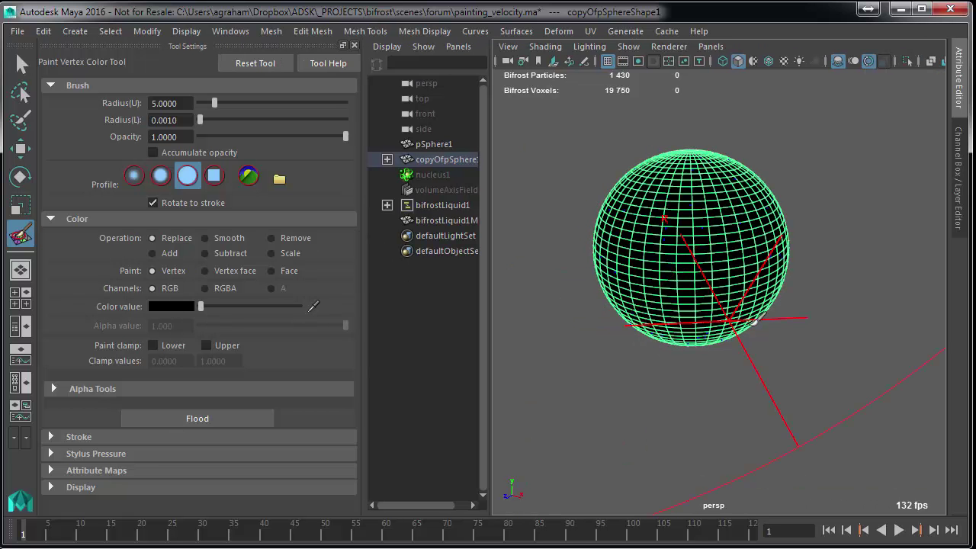
pyautogui.hotkey('alt', 'v')
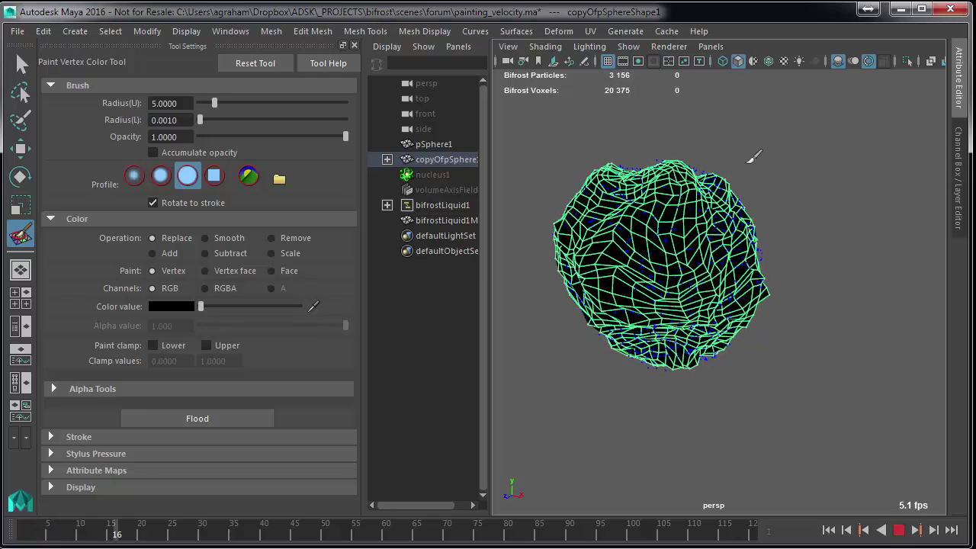
pyautogui.hotkey('alt', 'v')
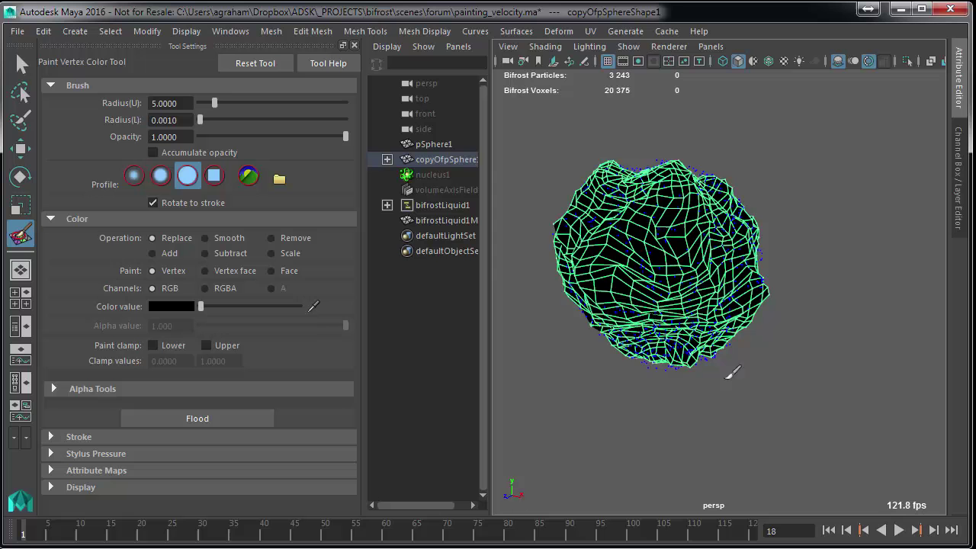
pyautogui.hotkey('alt', 'shift', 'v')
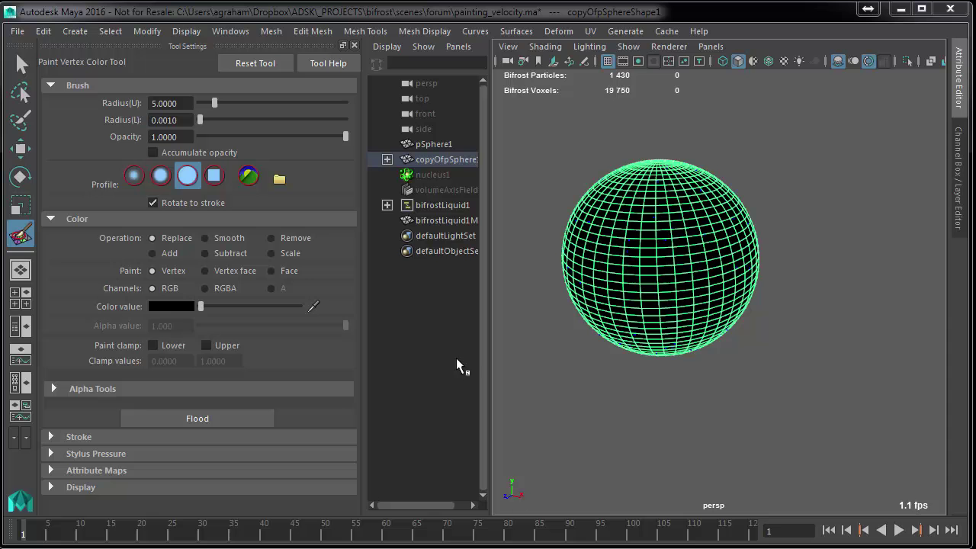
# Step: Switch the paint color picker to RGB, 0 to 1.0 and set the red component to 1
pyautogui.click(169, 306)
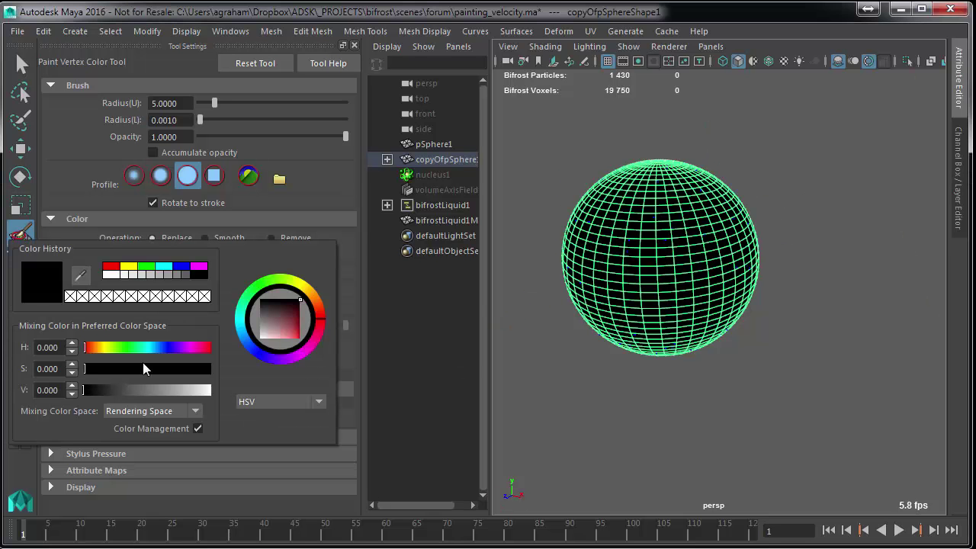
pyautogui.click(250, 403)
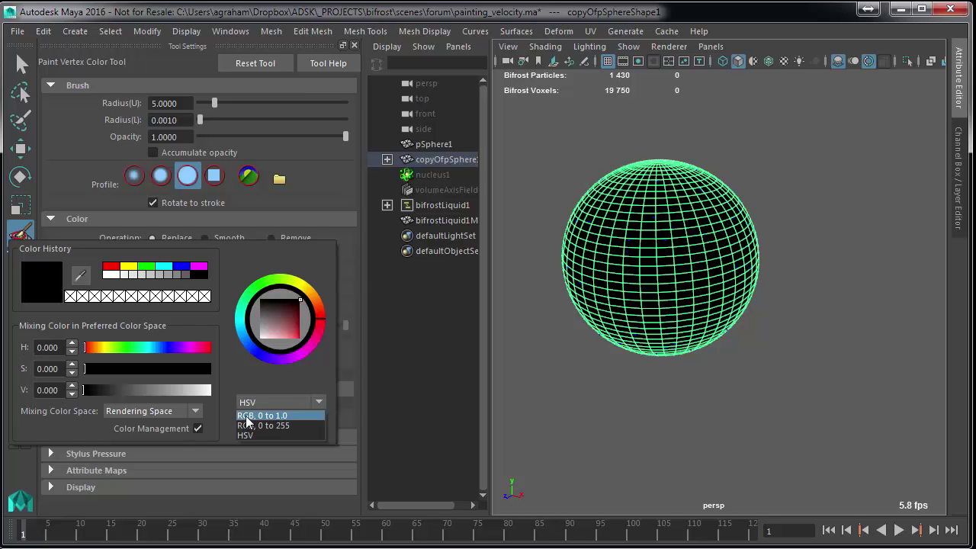
pyautogui.click(247, 417)
pyautogui.click(47, 348)
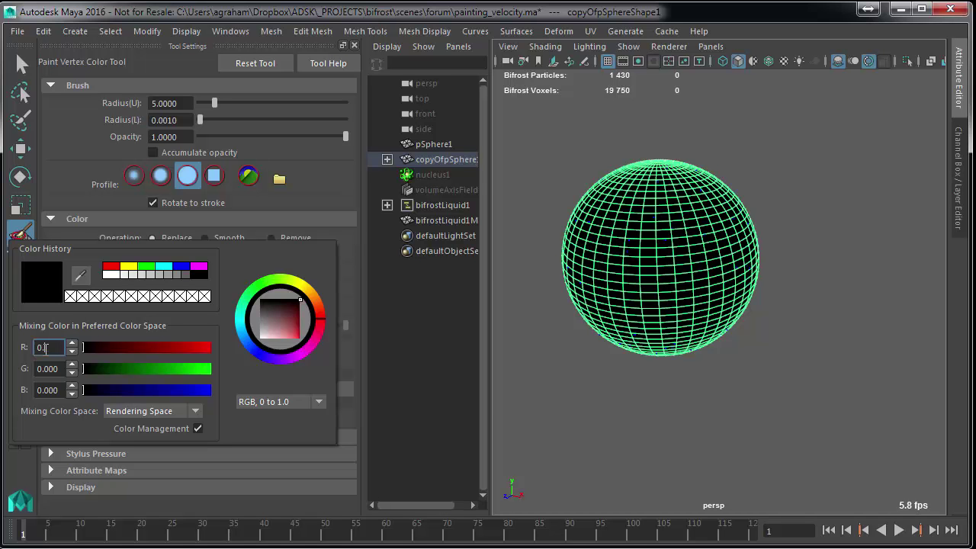
pyautogui.press('Tab')
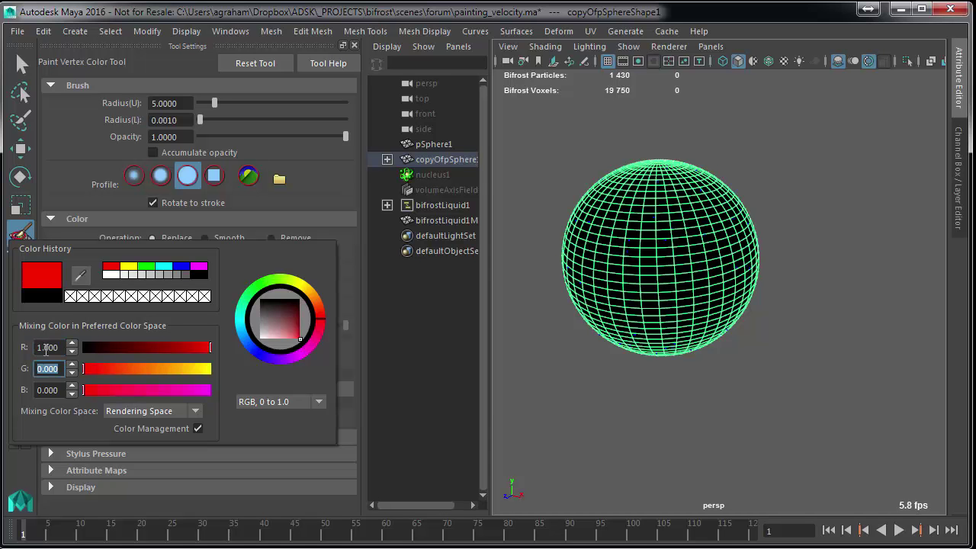
pyautogui.press('Return')
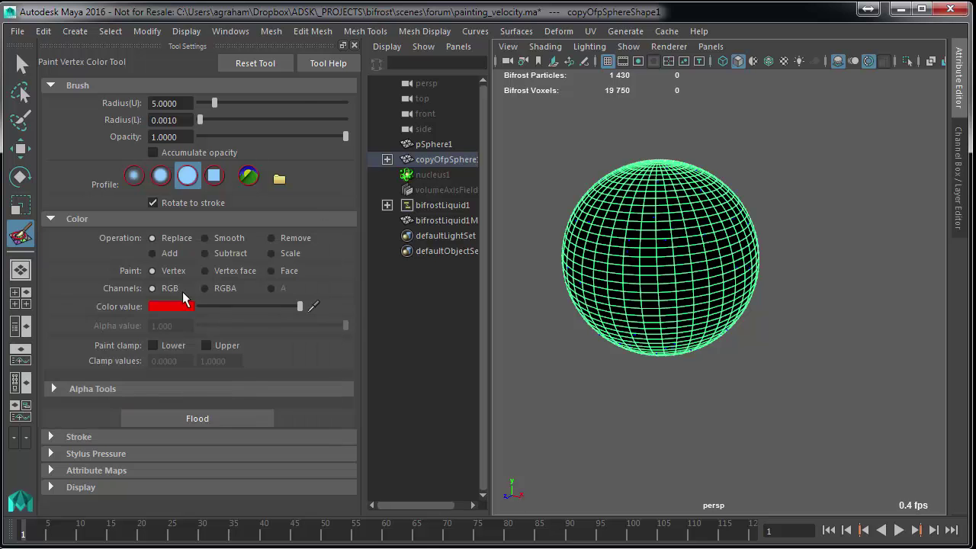
# Step: Flood the sphere with the red vertex color and play the simulation briefly to check the emission direction
pyautogui.click(202, 416)
pyautogui.hotkey('alt', 'v')
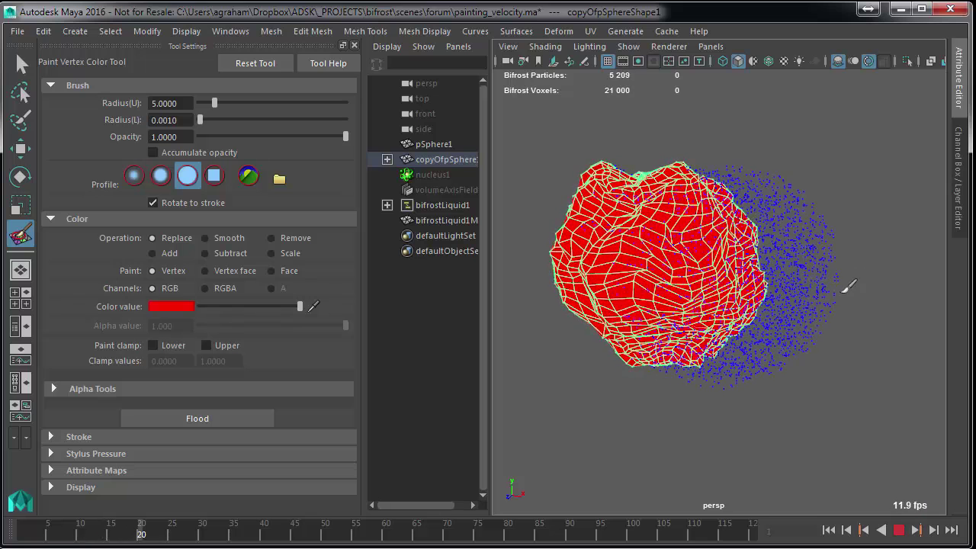
pyautogui.hotkey('alt', 'v')
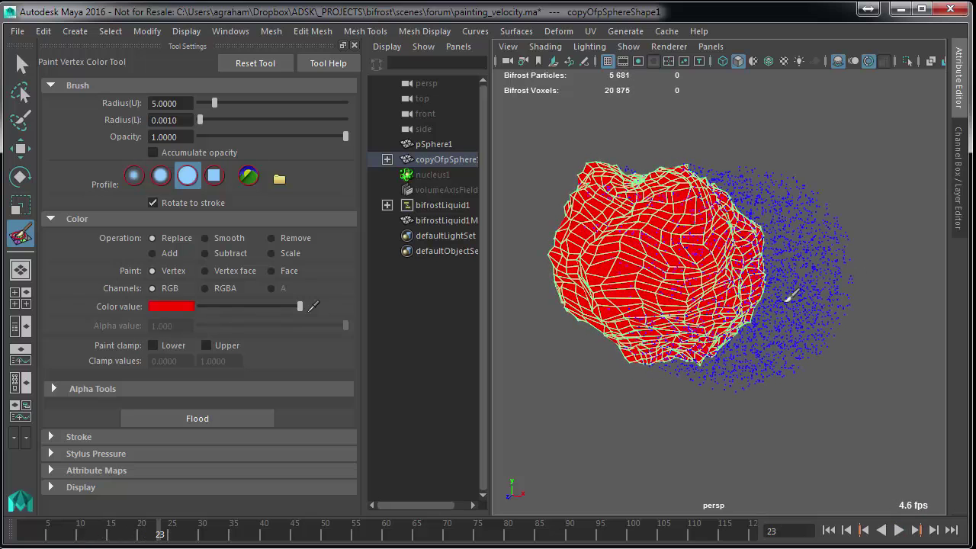
# Step: Set the paint color's red component to 10 and flood the sphere with it
pyautogui.click(170, 309)
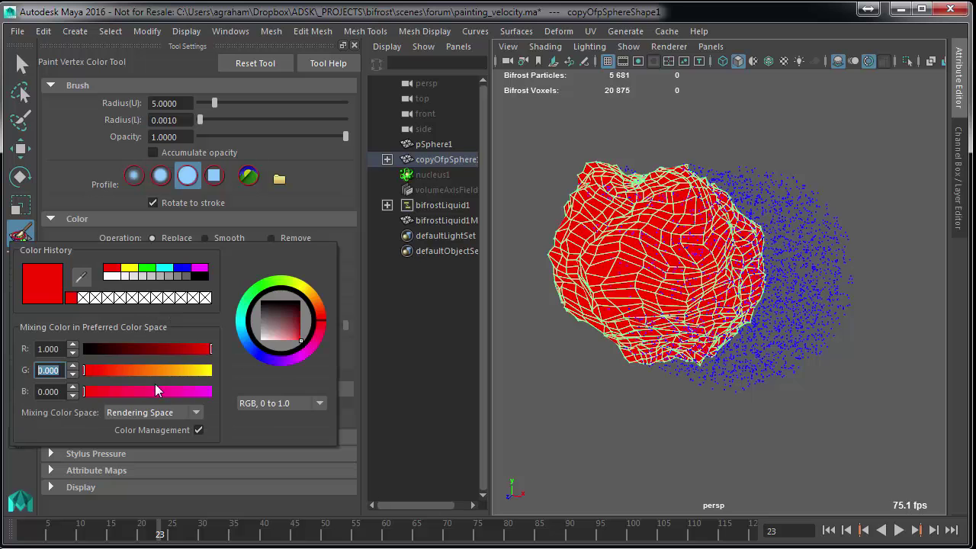
pyautogui.doubleClick(45, 348)
pyautogui.write('1')
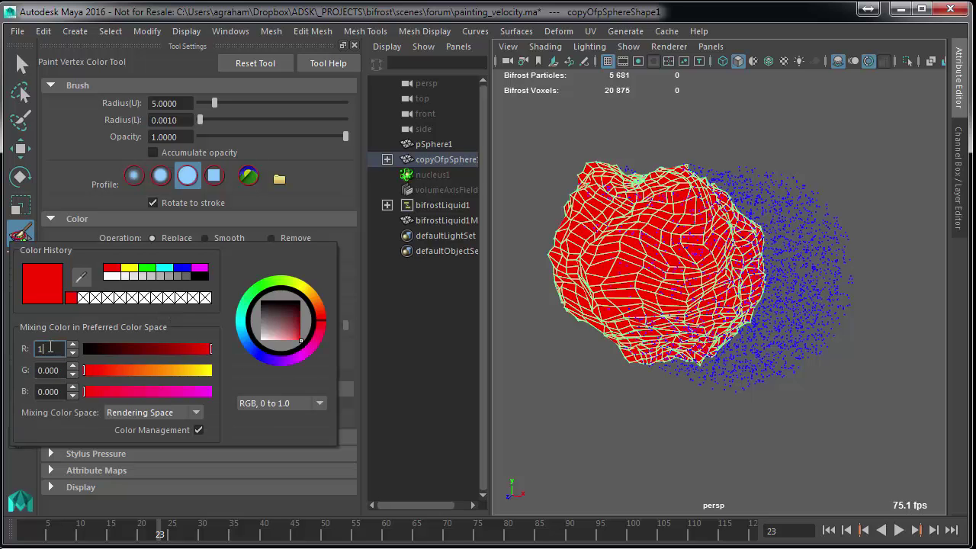
pyautogui.write('0')
pyautogui.press('Return')
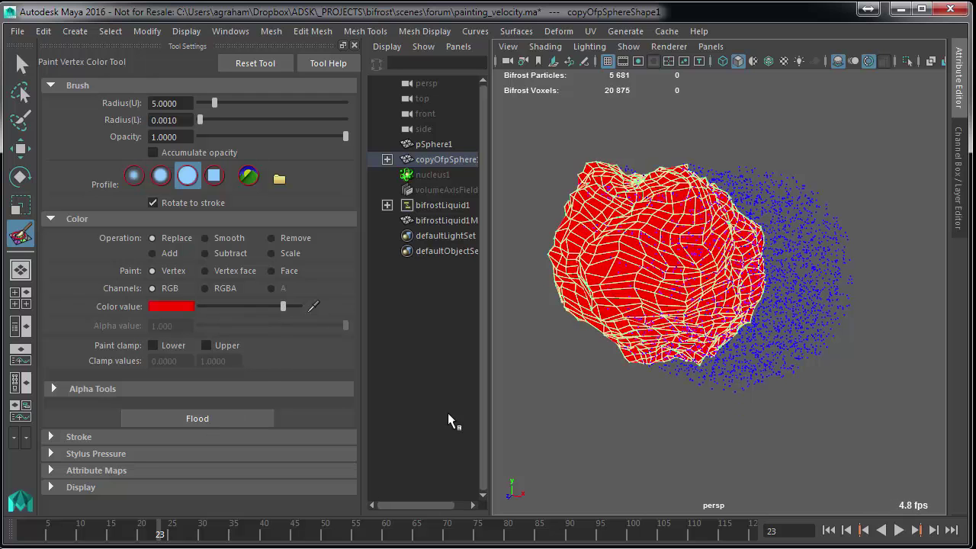
# Step: Replay the simulation from the start and examine the emitted particle stream from farther away and several angles
pyautogui.hotkey('alt', 'shift', 'v')
pyautogui.hotkey('alt', 'v')
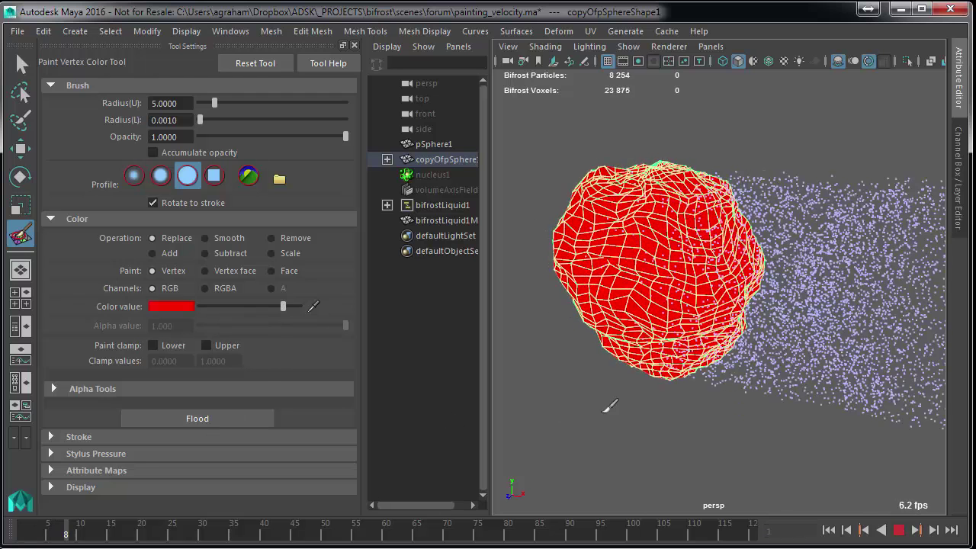
pyautogui.hotkey('alt', 'v')
pyautogui.scroll(-5, 648, 387)
pyautogui.keyDown('alt'); pyautogui.moveTo(656, 412); pyautogui.dragTo(659, 427); pyautogui.keyUp('alt')
pyautogui.keyDown('alt'); pyautogui.moveTo(712, 398); pyautogui.dragTo(677, 392, button='middle'); pyautogui.keyUp('alt')
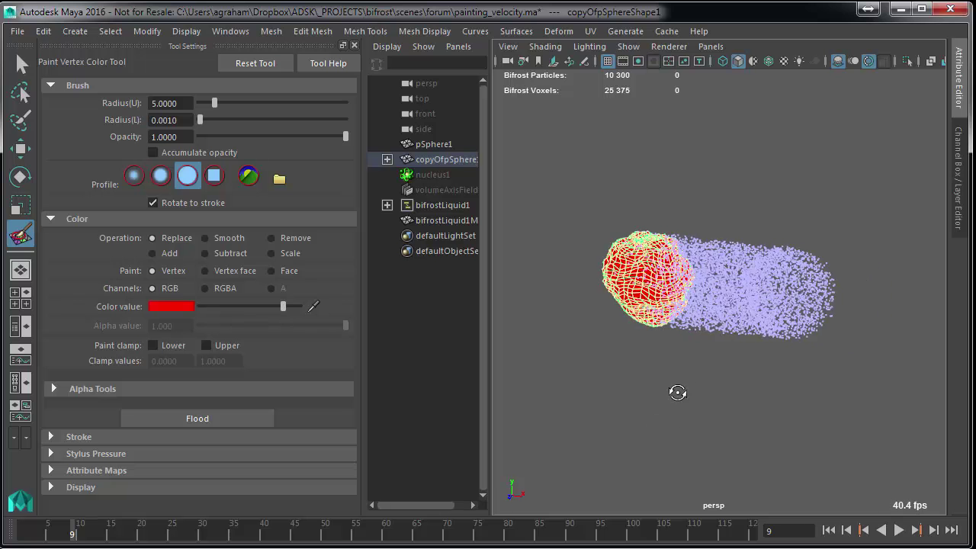
pyautogui.scroll(6, 666, 392)
pyautogui.keyDown('alt'); pyautogui.moveTo(677, 392); pyautogui.dragTo(638, 386); pyautogui.keyUp('alt')
pyautogui.scroll(-3, 675, 390)
# Step: Rewind to frame 1, lower the paint color to black and flood the sphere with it
pyautogui.hotkey('alt', 'shift', 'v')
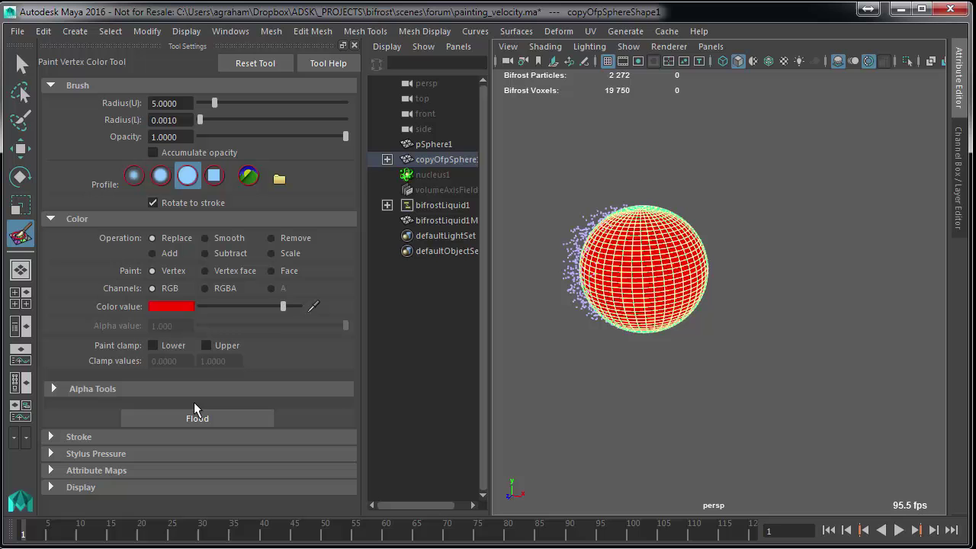
pyautogui.moveTo(208, 306); pyautogui.dragTo(196, 306)
pyautogui.click(196, 419)
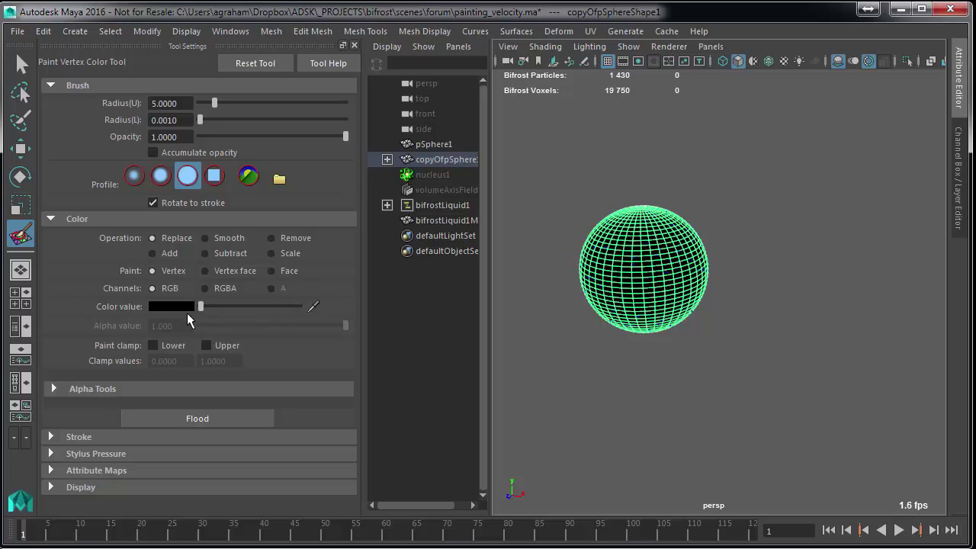
# Step: Set the paint color to red from the color history with its red component at 3
pyautogui.click(182, 306)
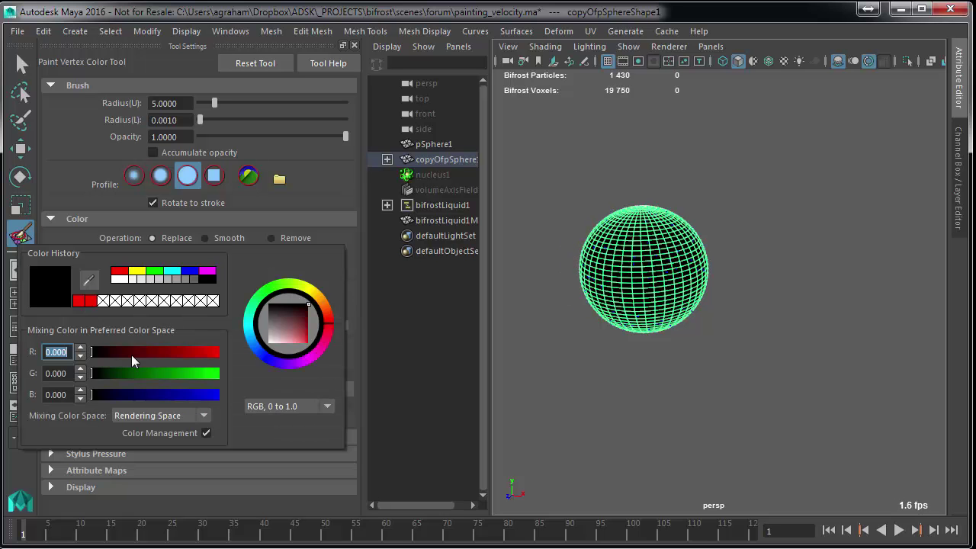
pyautogui.click(79, 304)
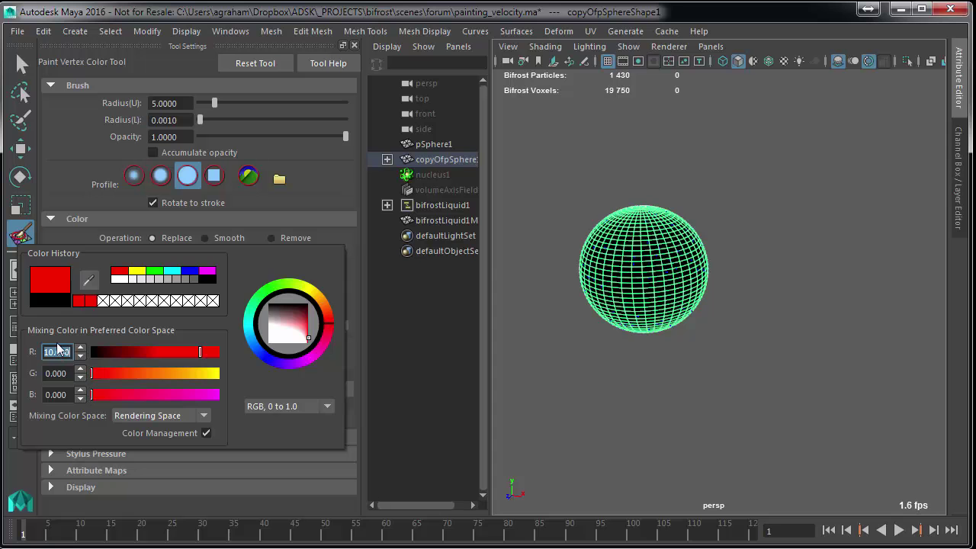
pyautogui.write('5')
pyautogui.press('Return')
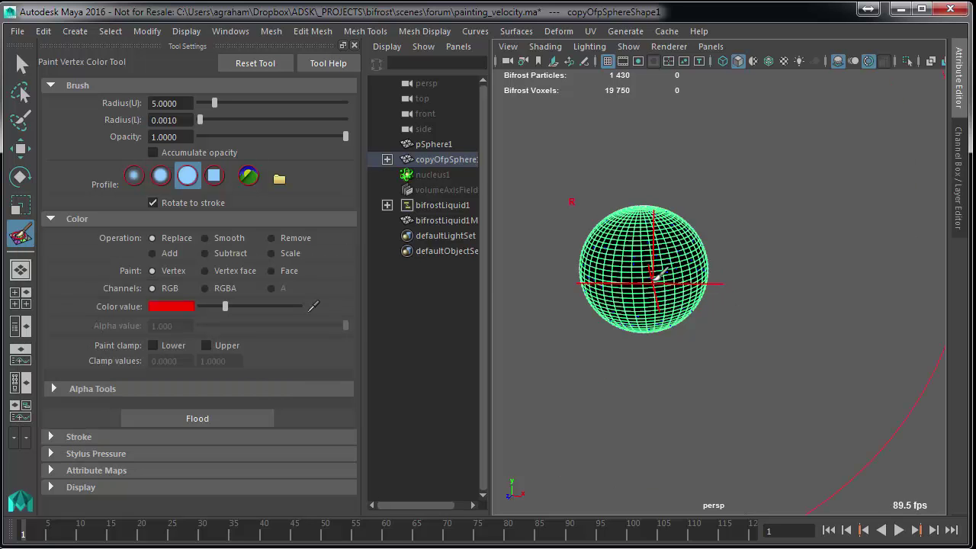
# Step: Reduce the brush's upper radius to 0.5 and choose the soft brush profile
pyautogui.click(168, 103)
pyautogui.write('1')
pyautogui.press('Return')
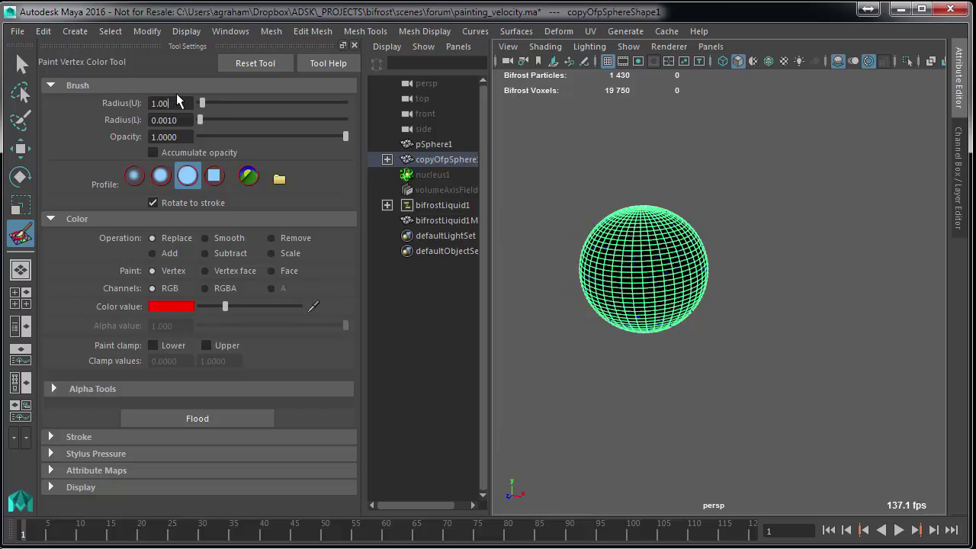
pyautogui.click(160, 177)
# Step: Paint a red patch across one side of the sphere and extend it toward the underside
pyautogui.moveTo(689, 288)
pyautogui.mouseDown()
pyautogui.moveTo(689, 267)
pyautogui.moveTo(677, 284)
pyautogui.mouseUp()
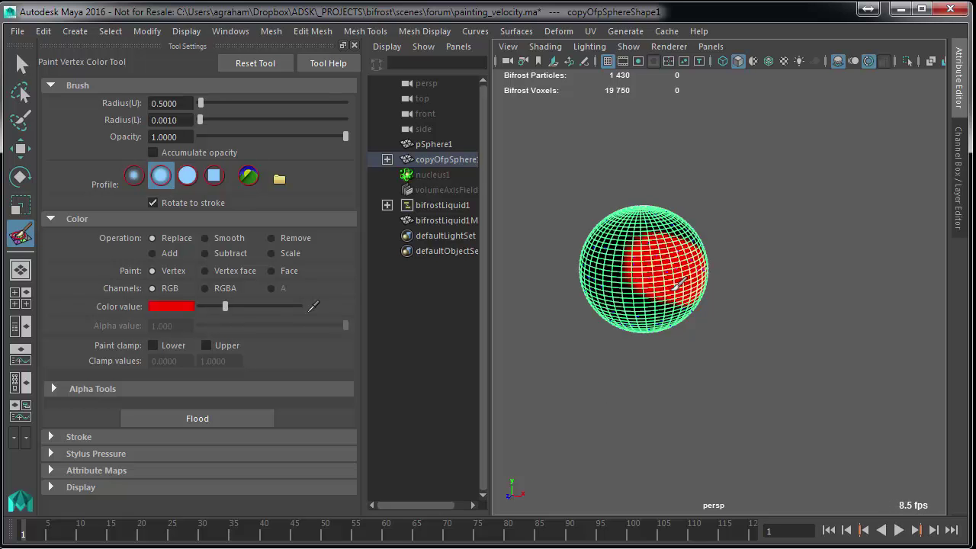
pyautogui.moveTo(606, 338)
pyautogui.keyDown('alt'); pyautogui.mouseDown()
pyautogui.moveTo(700, 350)
pyautogui.moveTo(702, 386)
pyautogui.mouseUp(); pyautogui.keyUp('alt')
pyautogui.moveTo(620, 342)
pyautogui.keyDown('alt'); pyautogui.mouseDown()
pyautogui.moveTo(575, 312)
pyautogui.moveTo(577, 284)
pyautogui.mouseUp(); pyautogui.keyUp('alt')
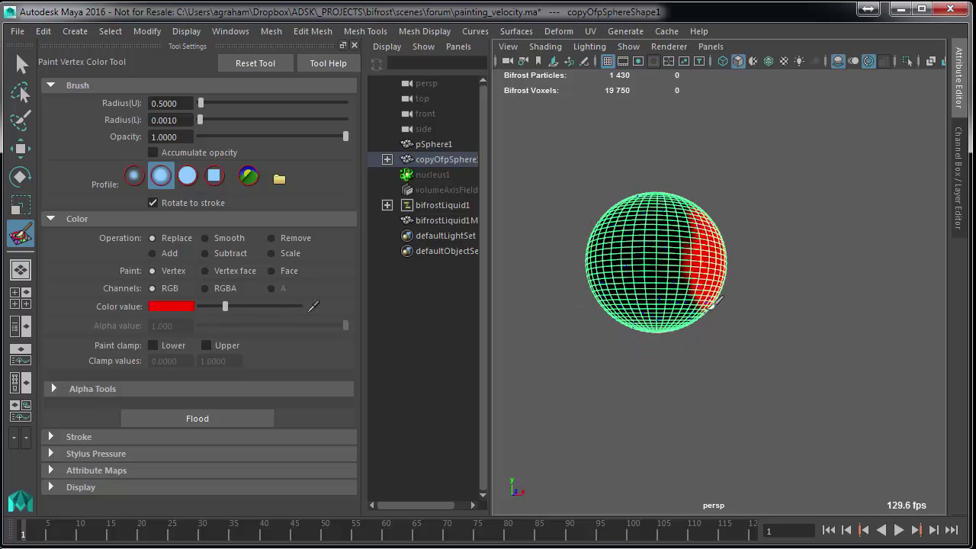
pyautogui.moveTo(713, 301); pyautogui.dragTo(662, 324)
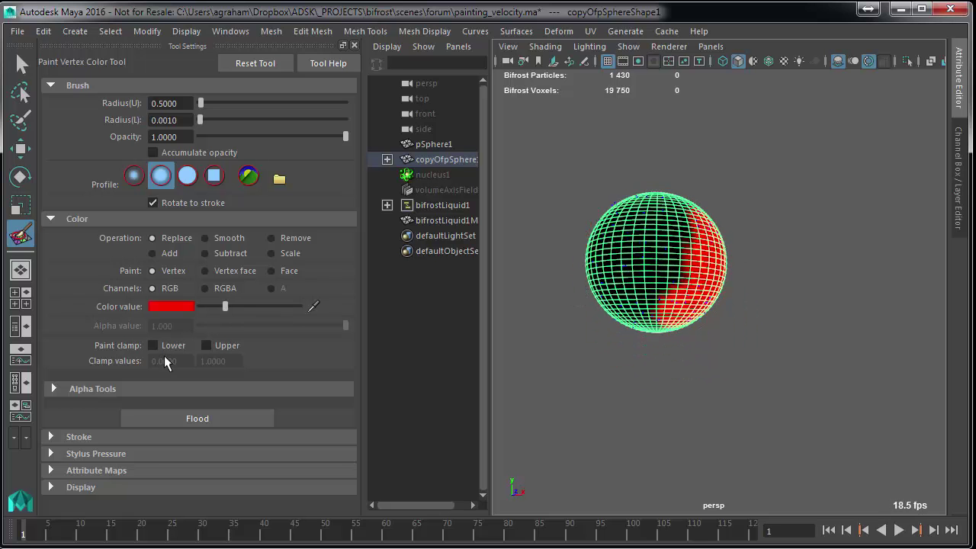
# Step: Change the paint color to purple-blue (R 0.172, G 0, B 3) and paint the area beside and overlapping the red patch
pyautogui.click(172, 306)
pyautogui.moveTo(255, 313); pyautogui.dragTo(288, 354)
pyautogui.moveTo(615, 260)
pyautogui.mouseDown()
pyautogui.moveTo(674, 248)
pyautogui.moveTo(691, 304)
pyautogui.mouseUp()
pyautogui.keyDown('alt'); pyautogui.moveTo(686, 358); pyautogui.dragTo(604, 388); pyautogui.keyUp('alt')
pyautogui.moveTo(677, 248); pyautogui.dragTo(665, 261)
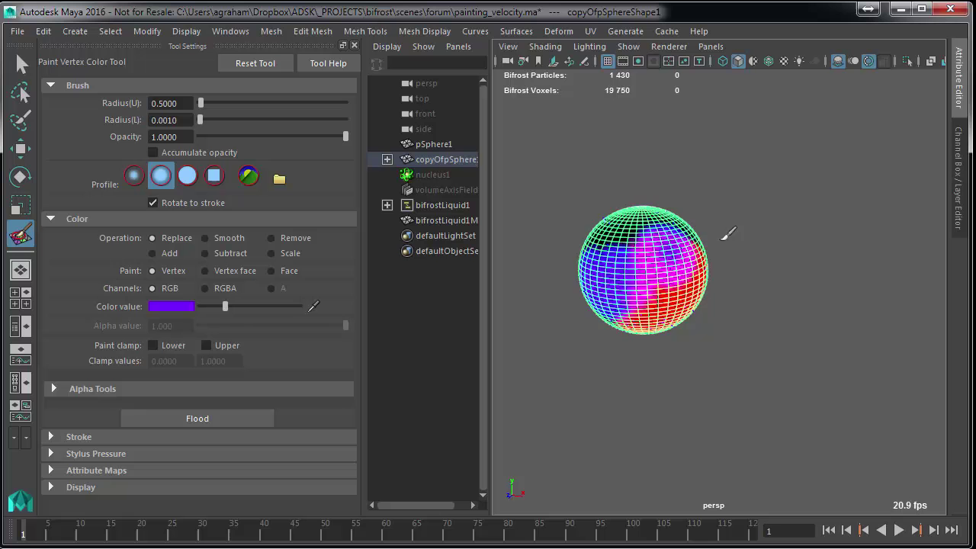
# Step: Change the paint color to magenta (R 3, G 0, B 0.751) and paint a large patch on the sphere's unpainted side
pyautogui.moveTo(763, 321)
pyautogui.keyDown('alt'); pyautogui.mouseDown()
pyautogui.moveTo(650, 376)
pyautogui.moveTo(600, 370)
pyautogui.mouseUp(); pyautogui.keyUp('alt')
pyautogui.moveTo(773, 279)
pyautogui.keyDown('alt'); pyautogui.mouseDown()
pyautogui.moveTo(704, 328)
pyautogui.moveTo(679, 309)
pyautogui.mouseUp(); pyautogui.keyUp('alt')
pyautogui.click(172, 307)
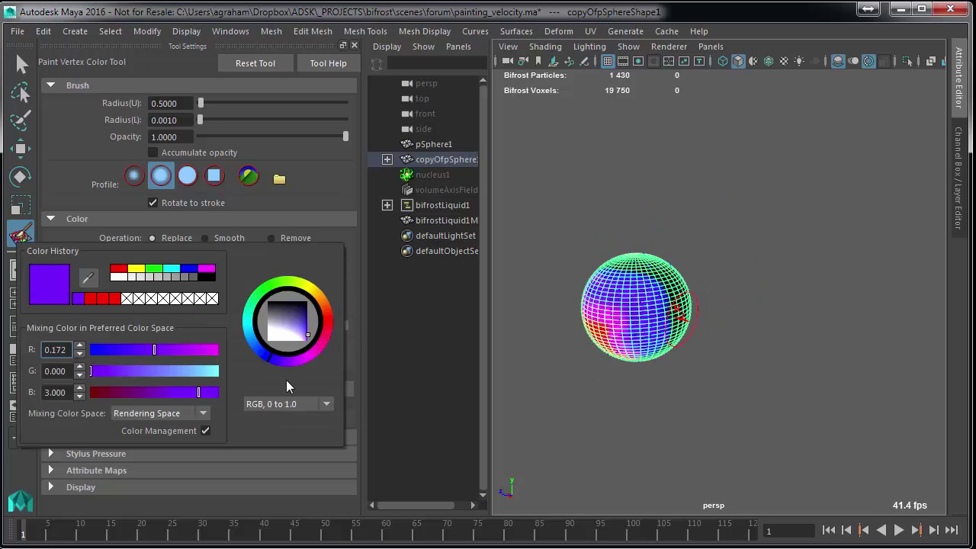
pyautogui.moveTo(311, 359); pyautogui.dragTo(320, 346)
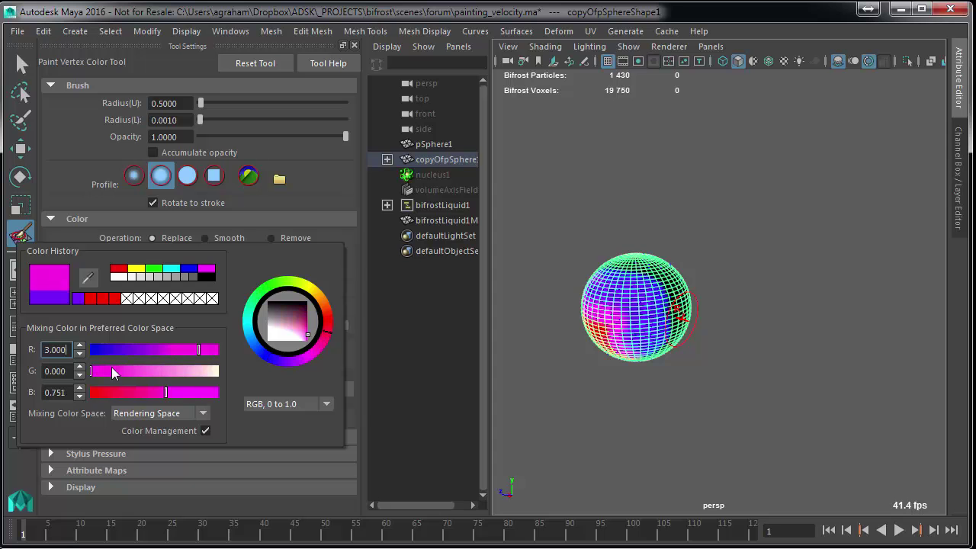
pyautogui.moveTo(679, 283); pyautogui.dragTo(706, 315)
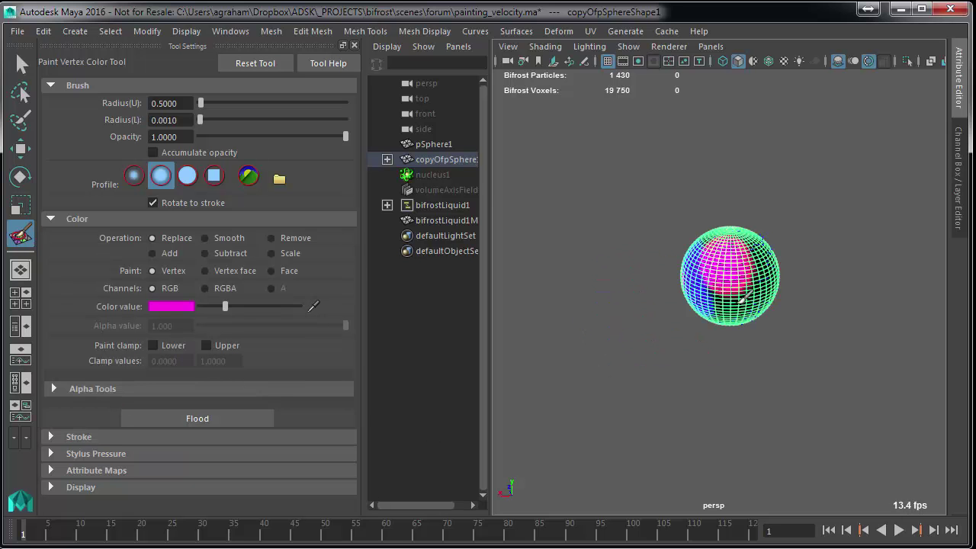
pyautogui.moveTo(741, 302); pyautogui.dragTo(706, 317)
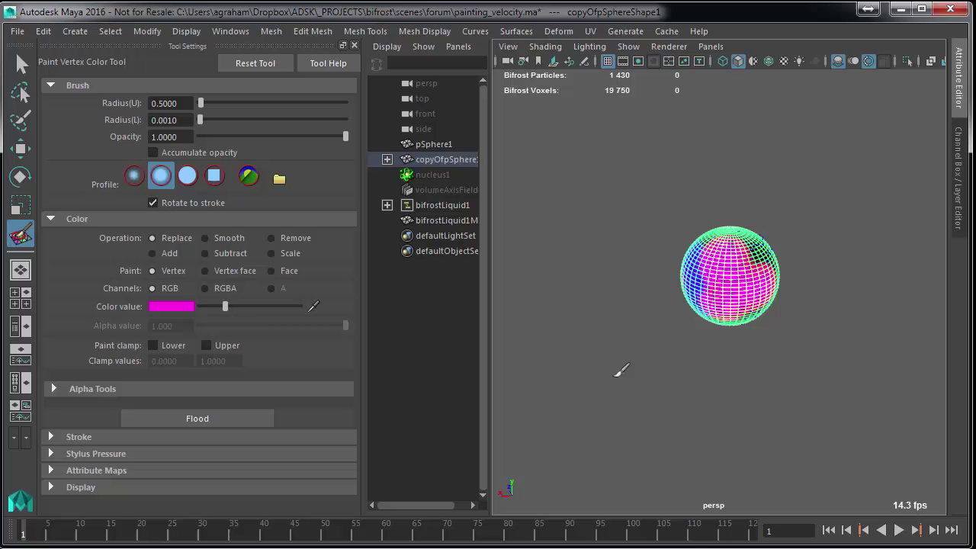
# Step: Change the paint color to yellow-green and paint over the remaining black area between the magenta and blue patches
pyautogui.keyDown('alt'); pyautogui.moveTo(687, 409); pyautogui.dragTo(713, 377); pyautogui.keyUp('alt')
pyautogui.keyDown('alt'); pyautogui.moveTo(810, 370); pyautogui.dragTo(789, 370); pyautogui.keyUp('alt')
pyautogui.press('f')
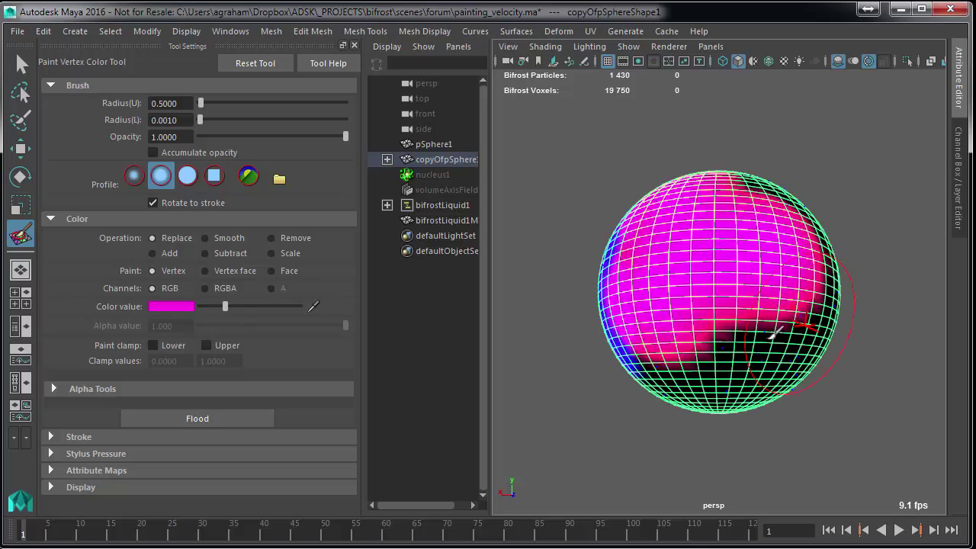
pyautogui.keyDown('alt'); pyautogui.moveTo(775, 334); pyautogui.dragTo(656, 352); pyautogui.keyUp('alt')
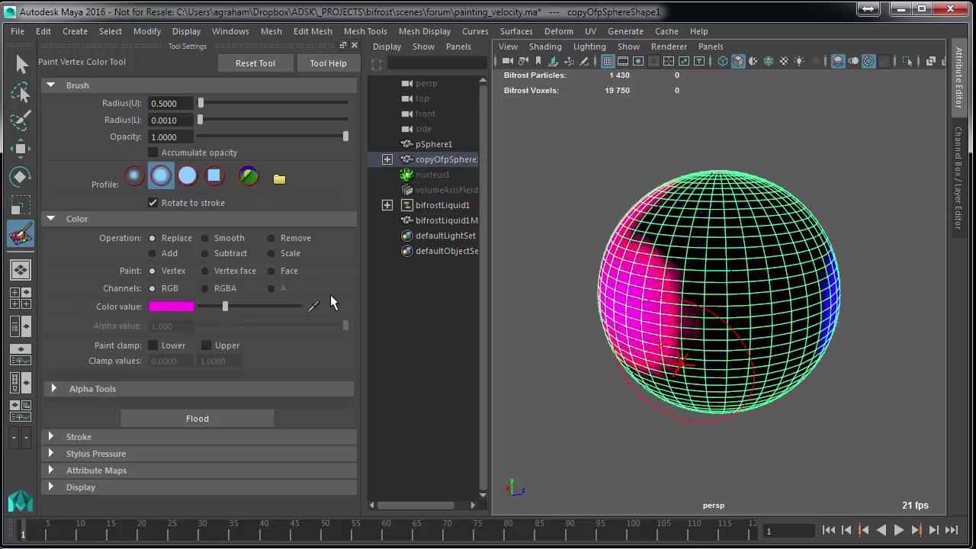
pyautogui.click(173, 306)
pyautogui.click(322, 293)
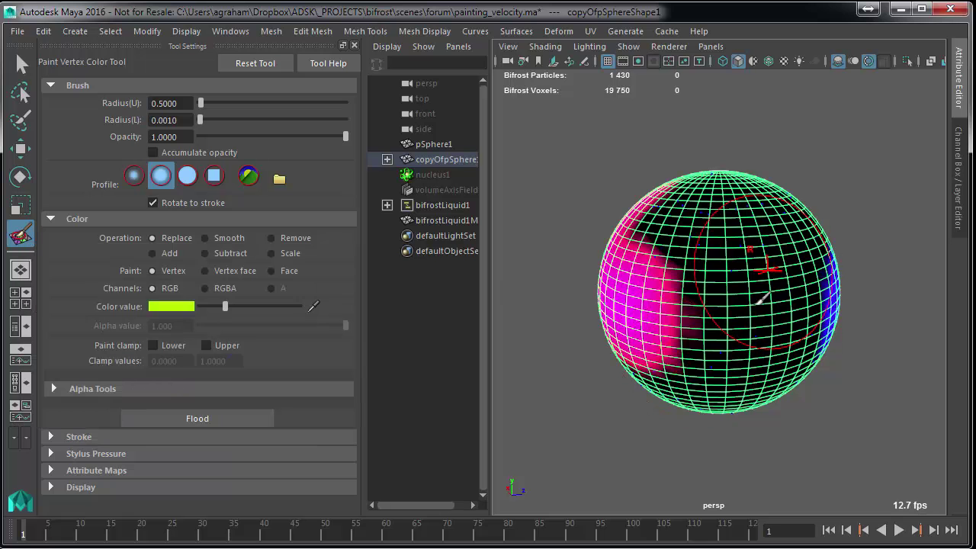
pyautogui.moveTo(757, 305)
pyautogui.mouseDown()
pyautogui.moveTo(679, 360)
pyautogui.moveTo(724, 417)
pyautogui.moveTo(794, 353)
pyautogui.moveTo(816, 206)
pyautogui.mouseUp()
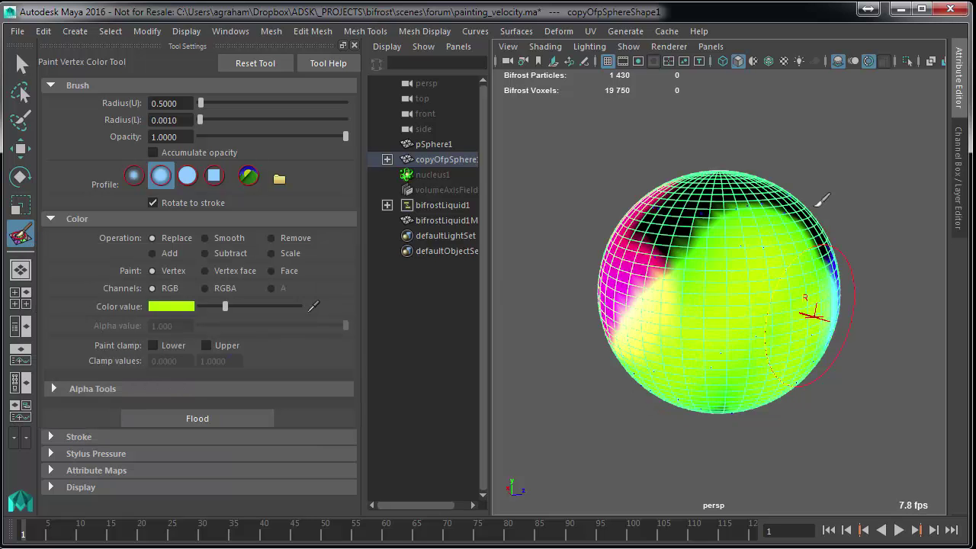
pyautogui.click(767, 208)
pyautogui.moveTo(640, 279)
pyautogui.keyDown('alt'); pyautogui.mouseDown()
pyautogui.moveTo(732, 270)
pyautogui.moveTo(851, 276)
pyautogui.mouseUp(); pyautogui.keyUp('alt')
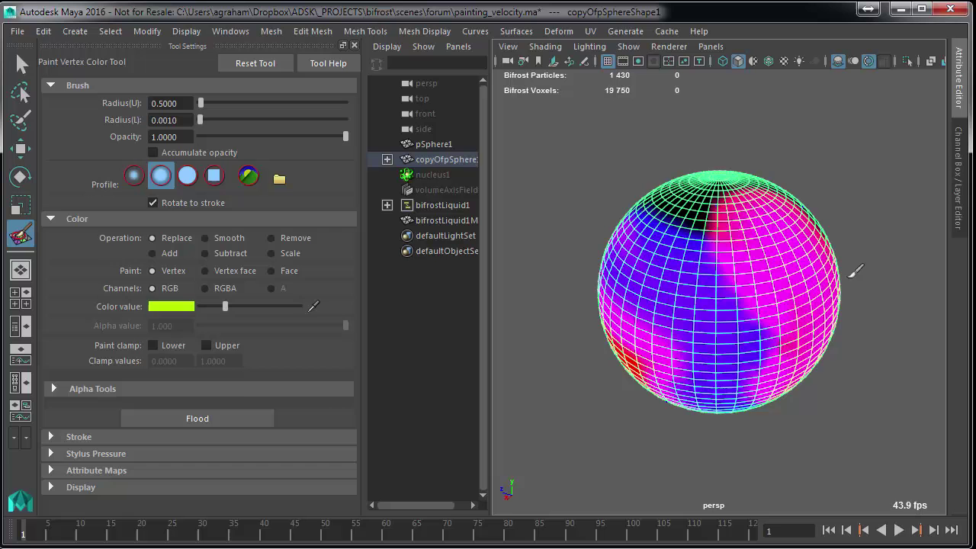
# Step: Switch from vertex painting to the Select tool and play the simulation up to frame 42
pyautogui.hotkey('ctrl', 'z')
pyautogui.press('q')
pyautogui.hotkey('ctrl', 'z')
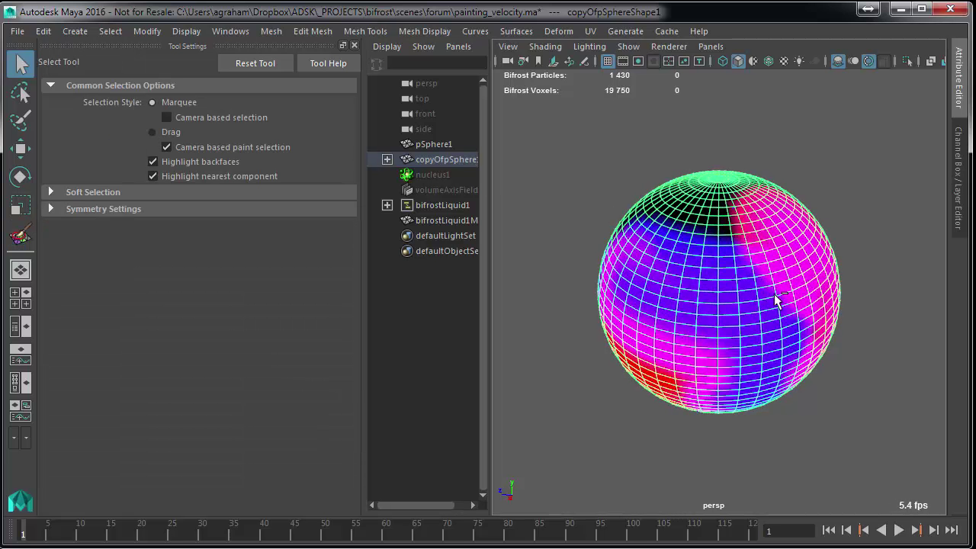
pyautogui.hotkey('ctrl', 'z')
pyautogui.hotkey('ctrl', 'z')
pyautogui.hotkey('ctrl', 'z')
pyautogui.hotkey('ctrl', 'z')
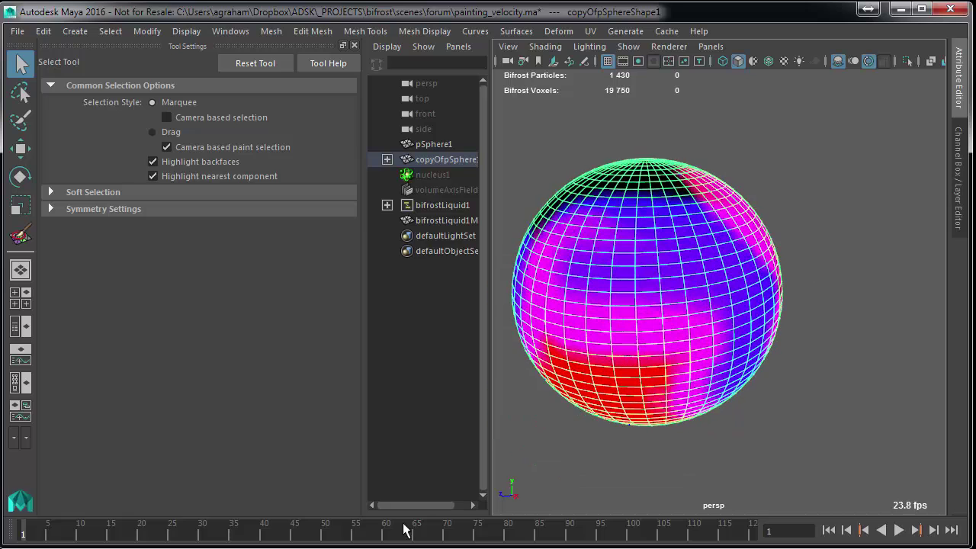
pyautogui.hotkey('alt', 'v')
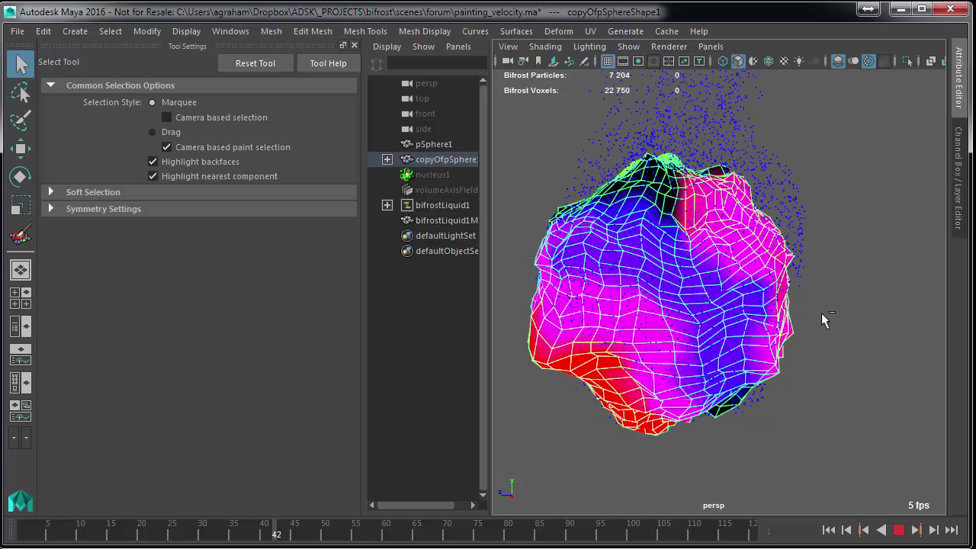
pyautogui.press('Escape')
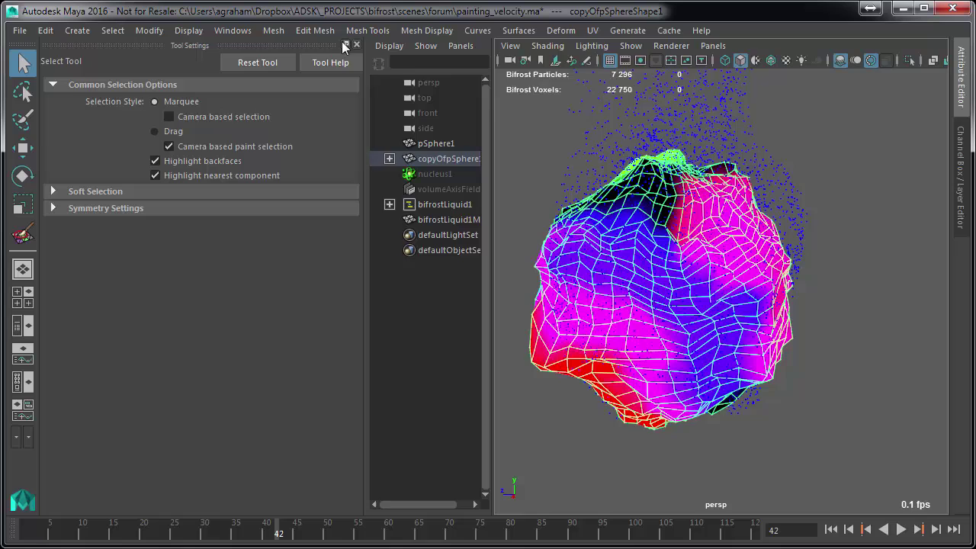
# Step: Close the tool settings, check the emitted particles around the sphere, and display the attributes of bifrostLiquid1
pyautogui.click(356, 44)
pyautogui.scroll(2, 558, 305)
pyautogui.scroll(-5, 718, 325)
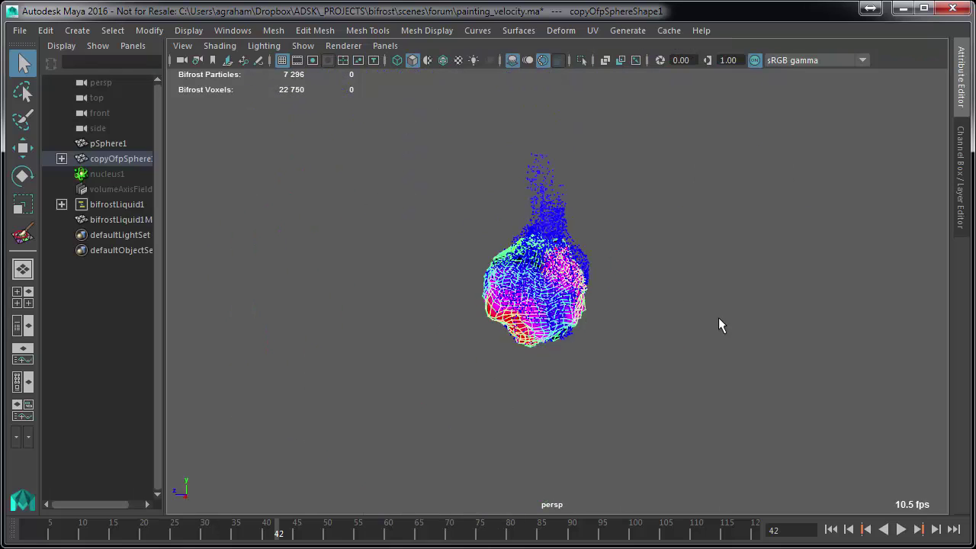
pyautogui.keyDown('alt'); pyautogui.moveTo(718, 317); pyautogui.dragTo(791, 307); pyautogui.keyUp('alt')
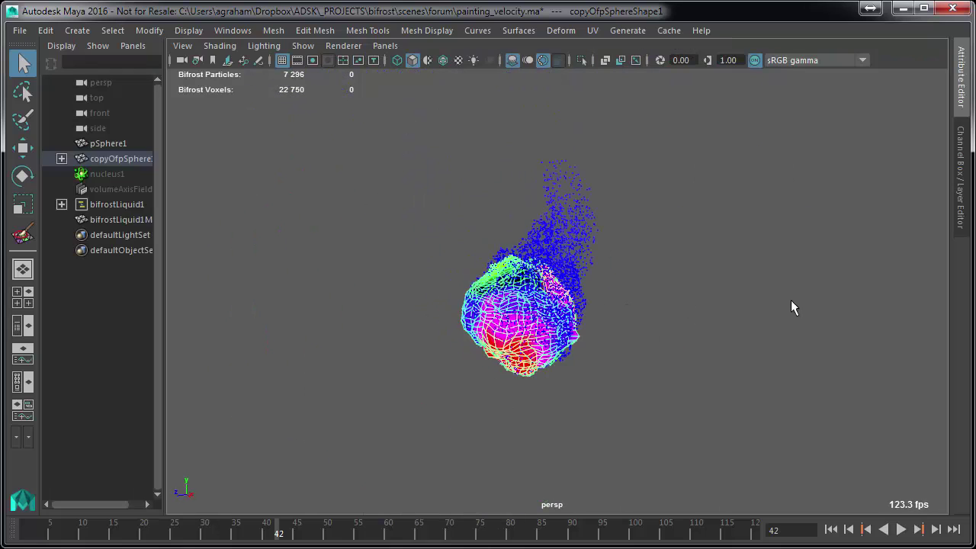
pyautogui.keyDown('alt'); pyautogui.moveTo(781, 310); pyautogui.dragTo(728, 320, button='middle'); pyautogui.keyUp('alt')
pyautogui.click(963, 84)
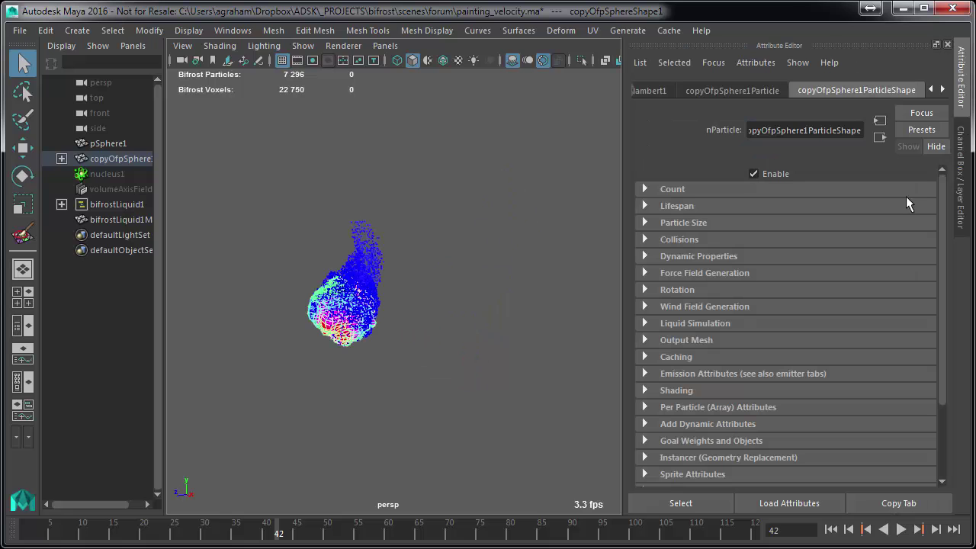
pyautogui.click(103, 203)
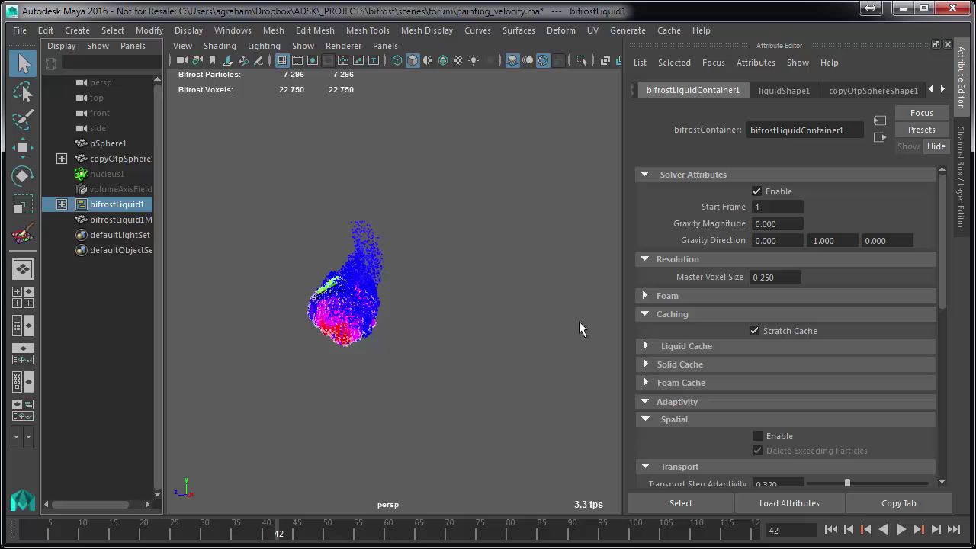
# Step: Rewind the simulation and play it from frame 1 to frame 75, inspecting the particle stream from another angle
pyautogui.hotkey('alt', 'shift', 'v')
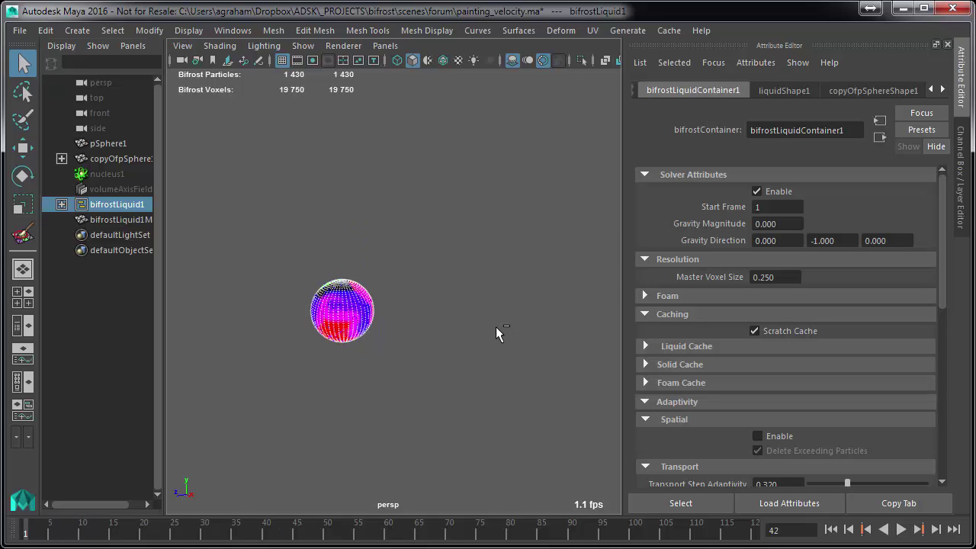
pyautogui.hotkey('alt', 'v')
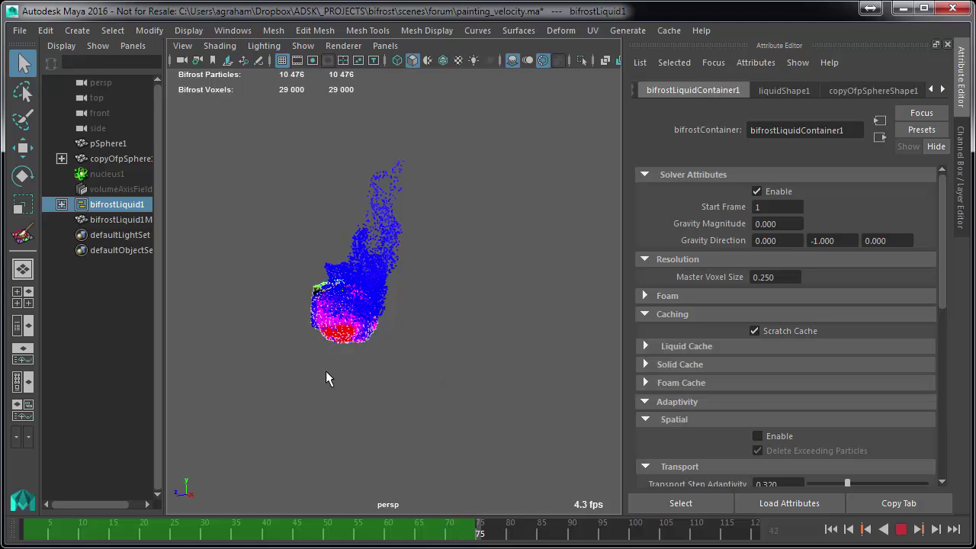
pyautogui.press('Escape')
pyautogui.keyDown('alt'); pyautogui.moveTo(360, 369); pyautogui.dragTo(336, 389); pyautogui.keyUp('alt')
pyautogui.scroll(4, 457, 379)
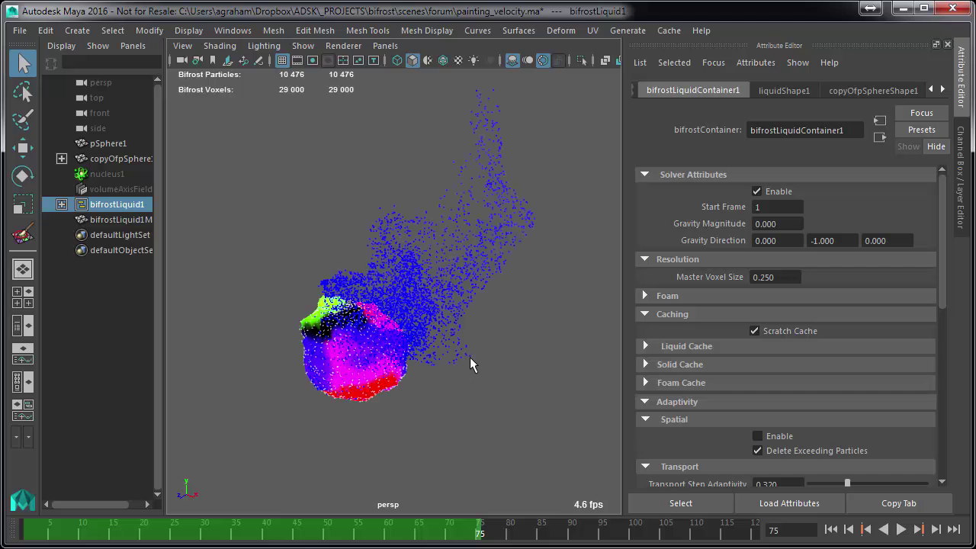
pyautogui.keyDown('alt'); pyautogui.moveTo(470, 357); pyautogui.dragTo(446, 370); pyautogui.keyUp('alt')
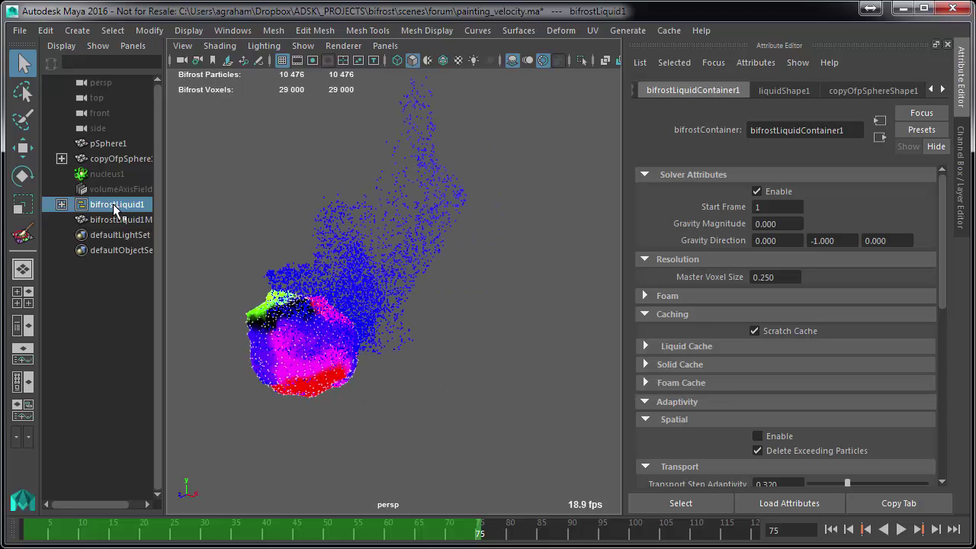
# Step: Set the Color Channel Max of the liquid1 shape's particle color remap to 3
pyautogui.click(62, 205)
pyautogui.click(119, 220)
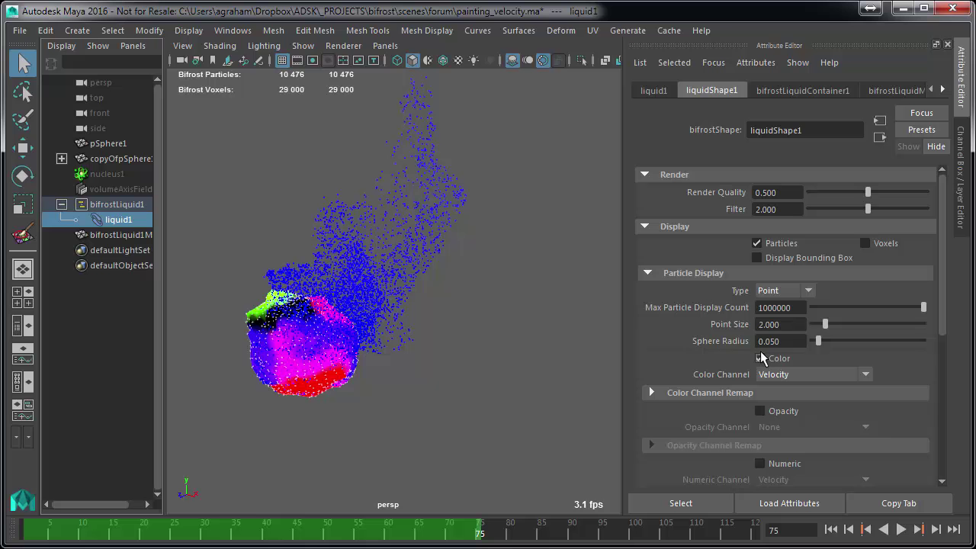
pyautogui.click(719, 393)
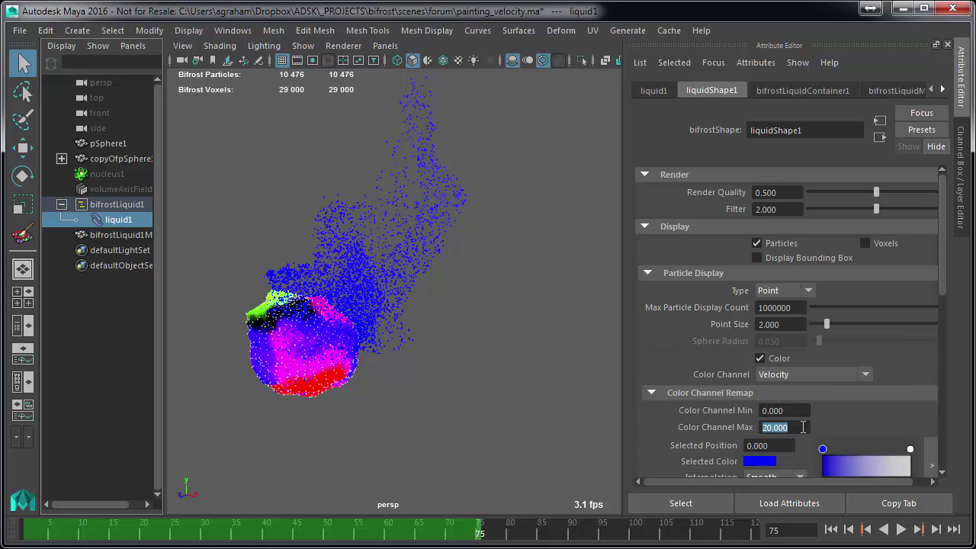
pyautogui.write('3')
pyautogui.press('Return')
# Step: Hide the copied sphere and play the simulation through to frame 120 to view only the liquid particles
pyautogui.keyDown('alt'); pyautogui.moveTo(328, 252); pyautogui.dragTo(399, 252); pyautogui.keyUp('alt')
pyautogui.click(118, 159)
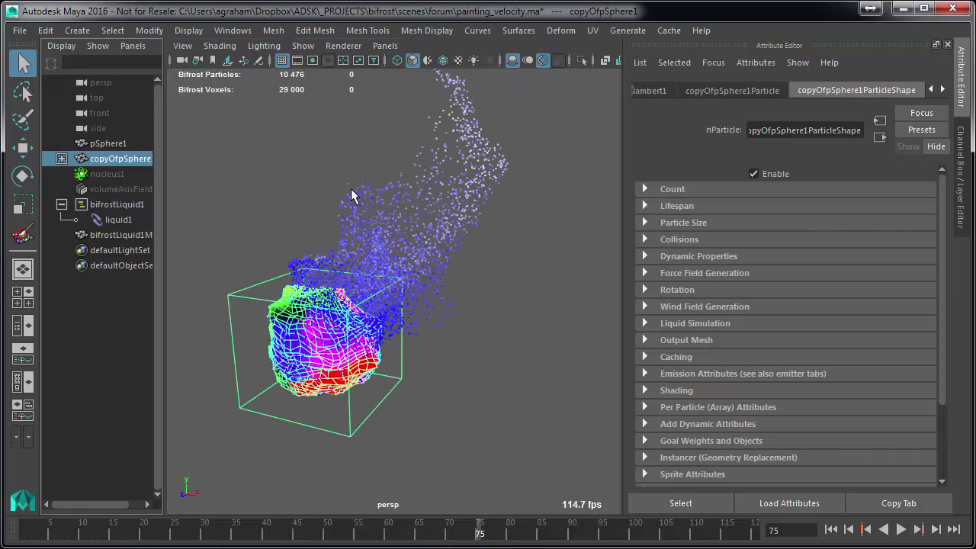
pyautogui.hotkey('alt', 'v')
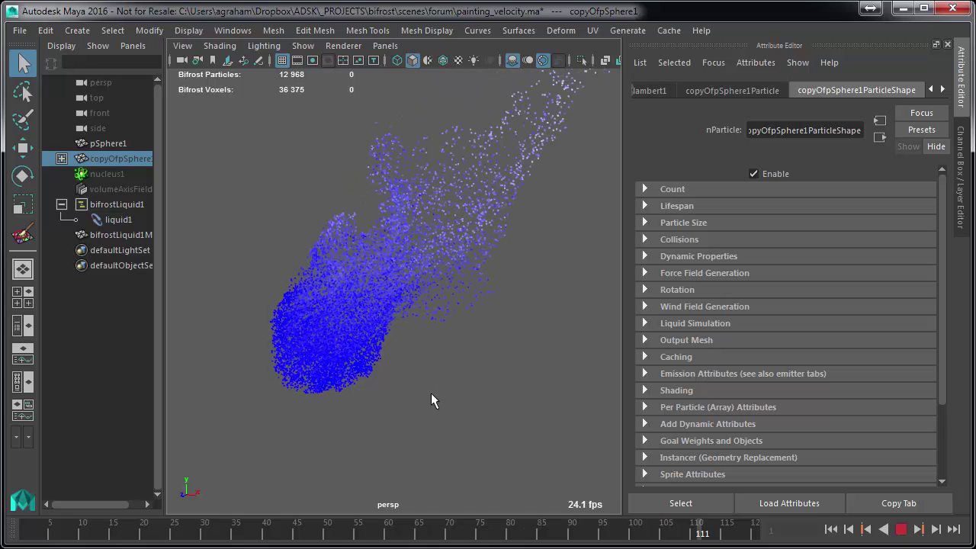
pyautogui.press('Escape')
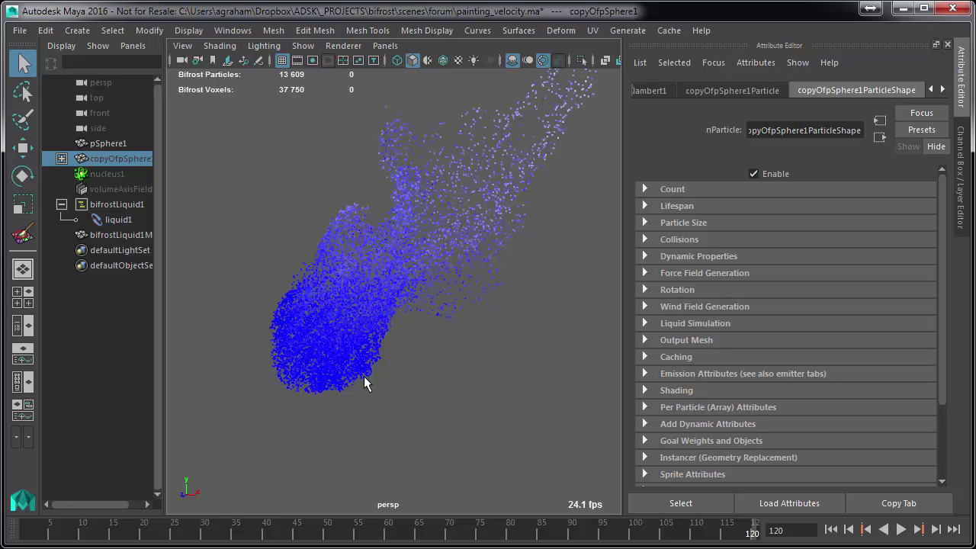
pyautogui.keyDown('alt'); pyautogui.moveTo(364, 377); pyautogui.dragTo(403, 387); pyautogui.keyUp('alt')
# Step: Return to frame 1 and show the copied sphere again for a close look at its painted colors
pyautogui.hotkey('alt', 'shift', 'v')
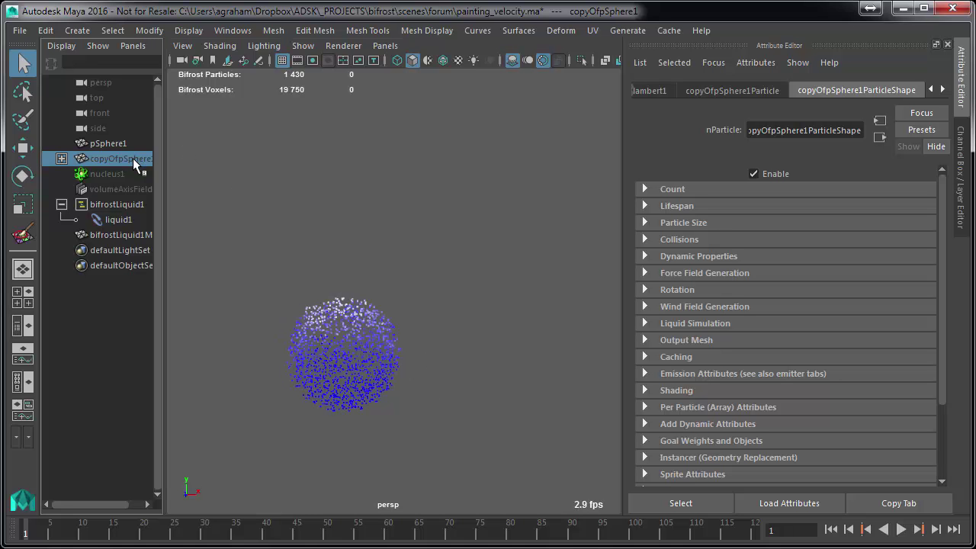
pyautogui.hotkey('shift', 'h')
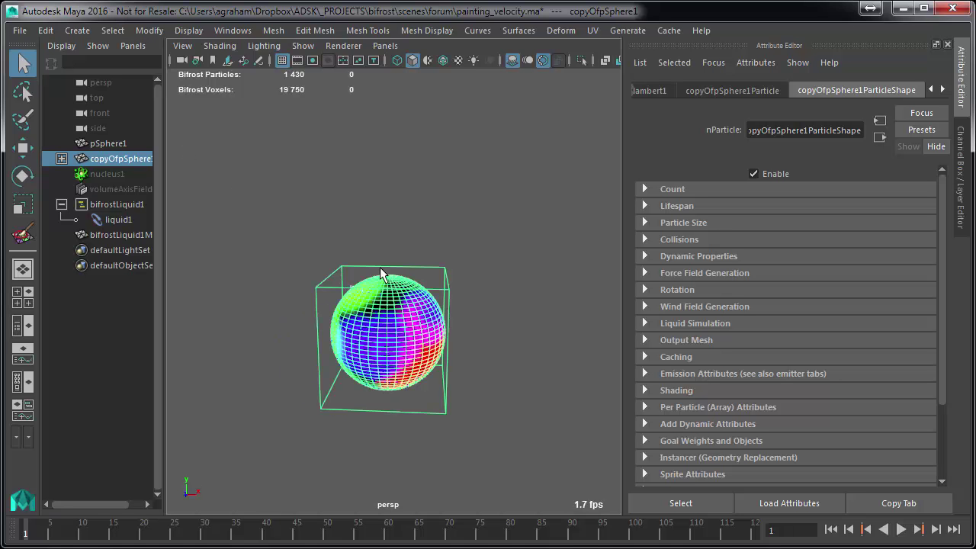
pyautogui.moveTo(383, 270)
pyautogui.keyDown('alt'); pyautogui.mouseDown()
pyautogui.moveTo(435, 326)
pyautogui.moveTo(493, 290)
pyautogui.mouseUp(); pyautogui.keyUp('alt')
pyautogui.scroll(5, 436, 326)
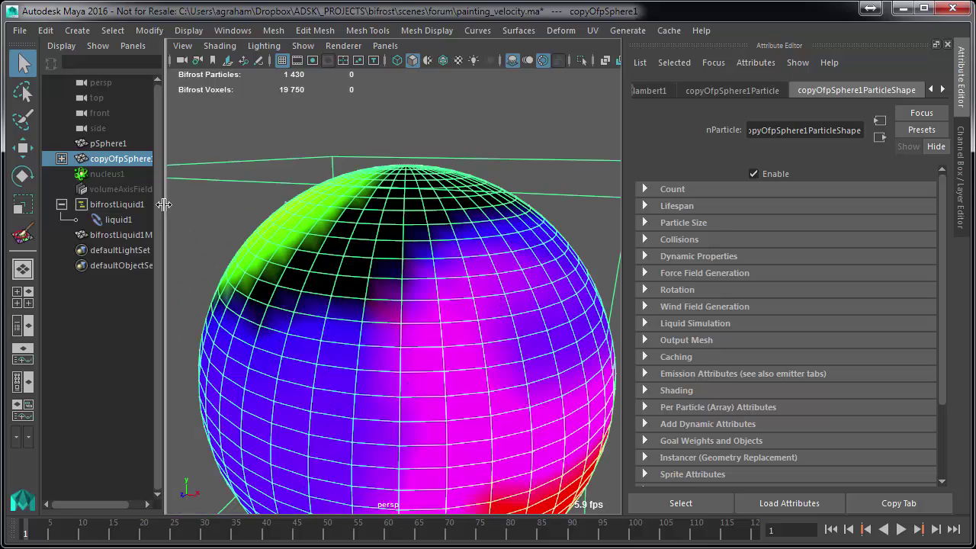
# Step: Select bifrostLiquid1 and check its particles on the sphere in wireframe display before returning to shaded display
pyautogui.click(114, 205)
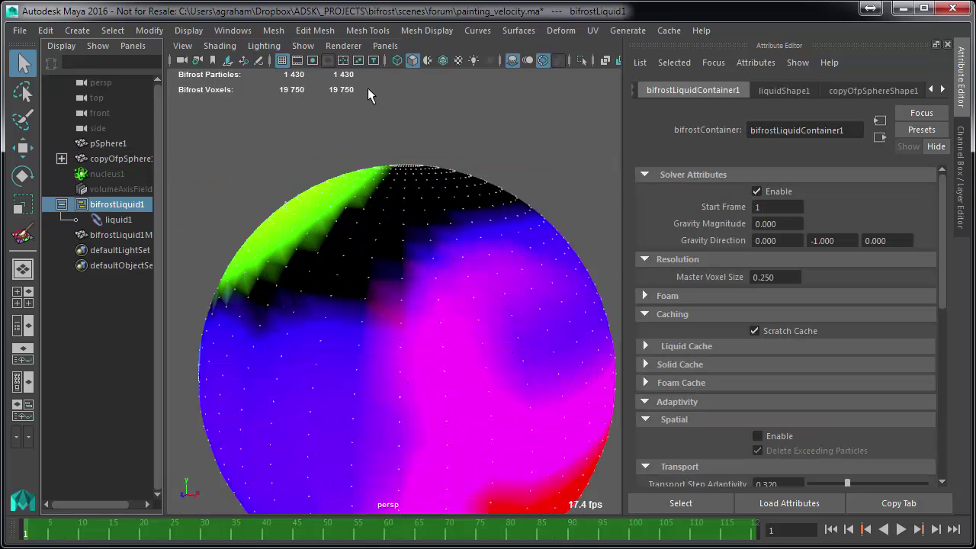
pyautogui.press('4')
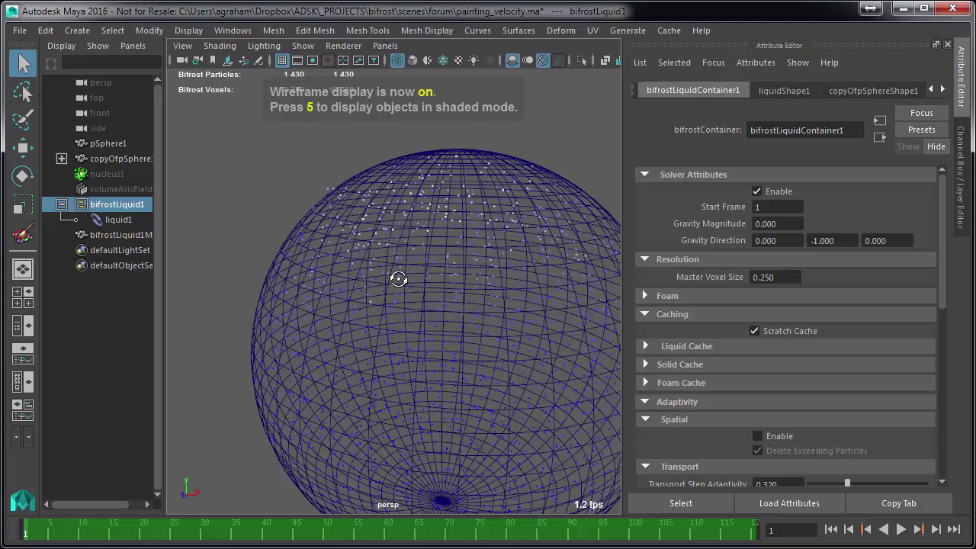
pyautogui.press('5')
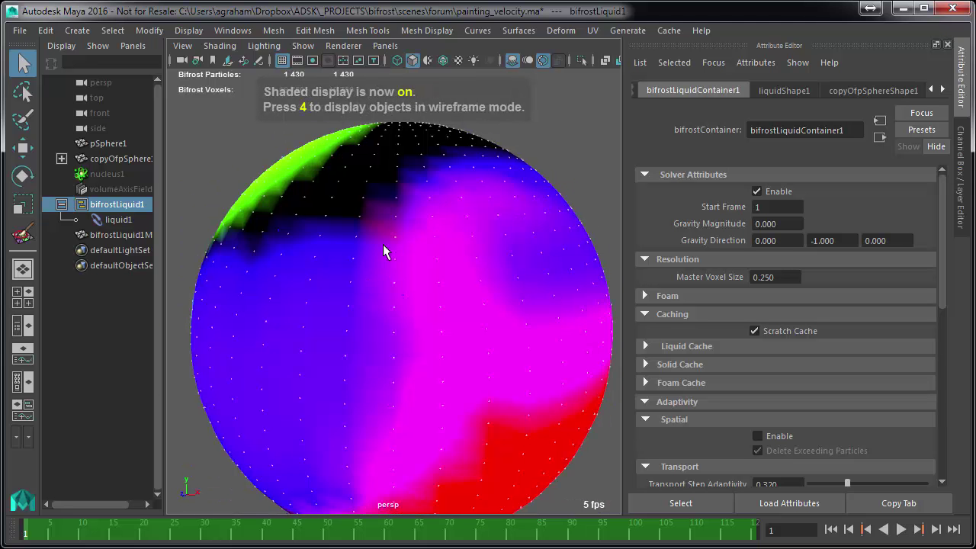
pyautogui.scroll(-5, 386, 248)
# Step: Enable the Numeric particle display of liquid1 with the Velocity channel
pyautogui.click(145, 221)
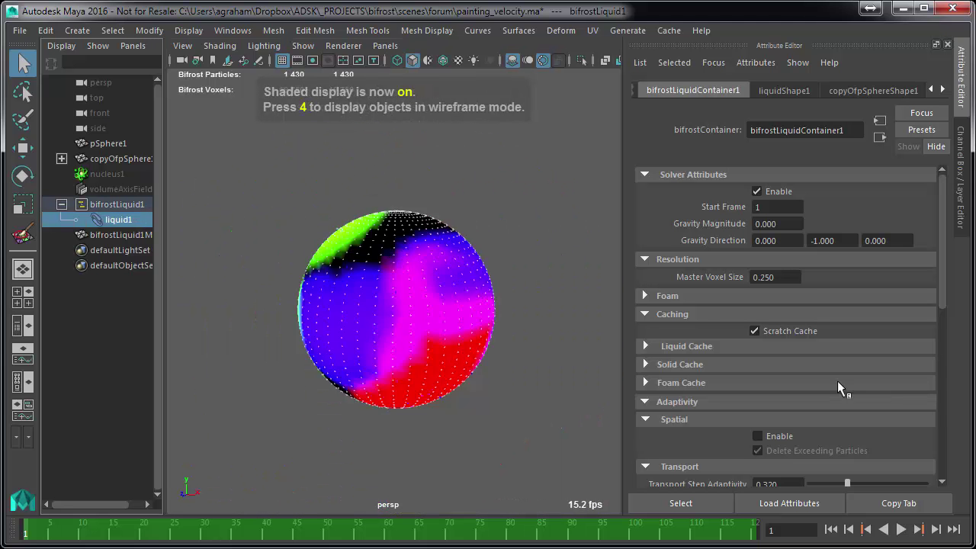
pyautogui.scroll(-6, 687, 344)
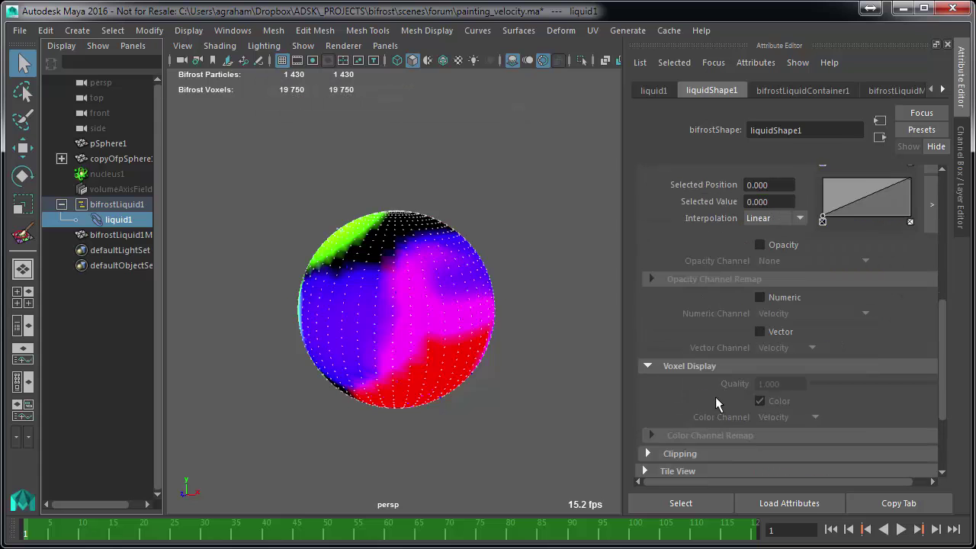
pyautogui.click(761, 297)
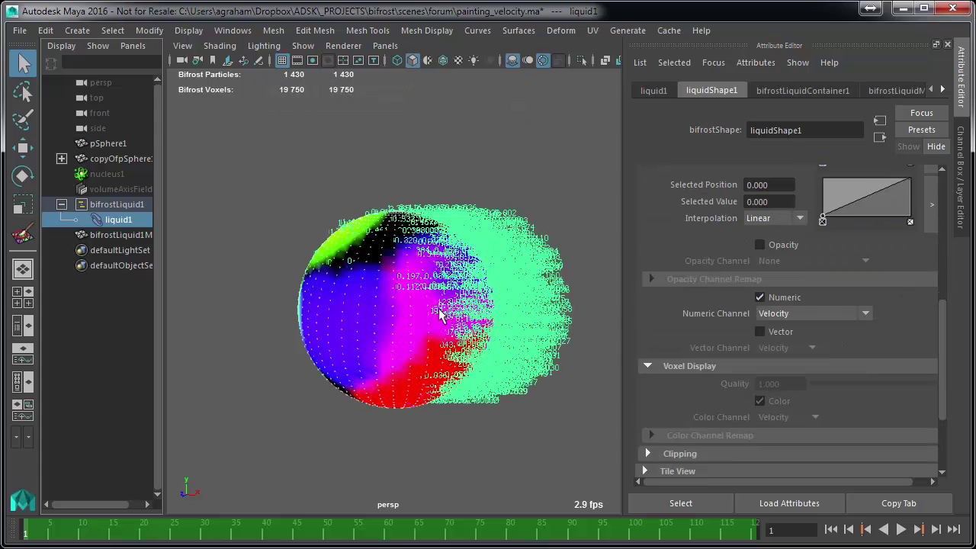
# Step: Examine the numeric velocity labels around the painted sphere, turning X-Ray shading on and off again
pyautogui.scroll(10, 439, 309)
pyautogui.scroll(-8, 476, 242)
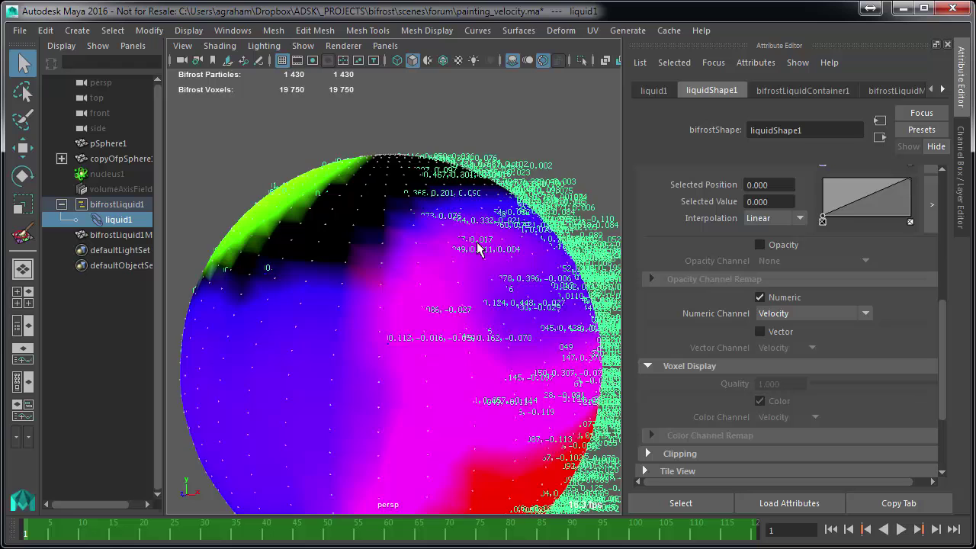
pyautogui.scroll(3, 477, 246)
pyautogui.keyDown('alt'); pyautogui.moveTo(467, 270); pyautogui.dragTo(425, 280); pyautogui.keyUp('alt')
pyautogui.hotkey('alt', 'x')
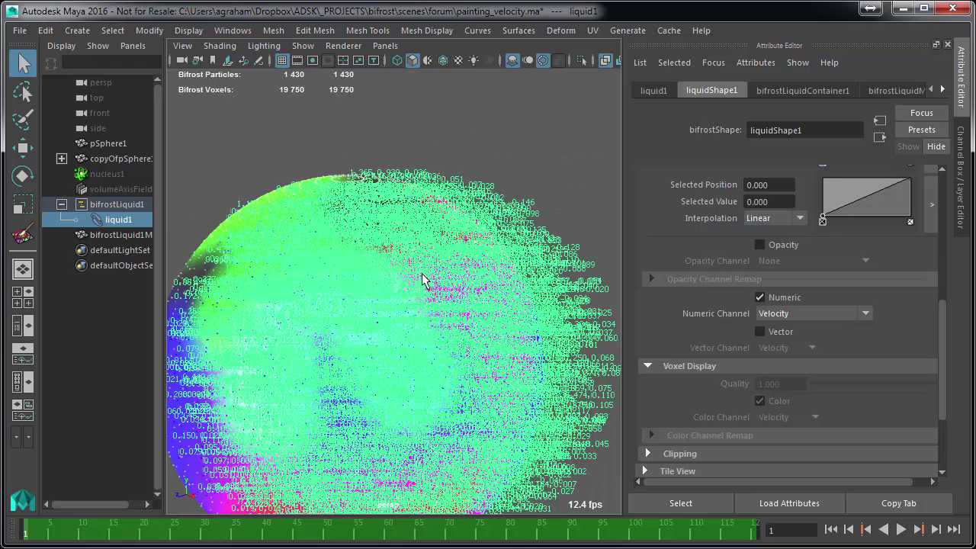
pyautogui.hotkey('alt', 'x')
pyautogui.keyDown('alt'); pyautogui.moveTo(388, 270); pyautogui.dragTo(428, 270); pyautogui.keyUp('alt')
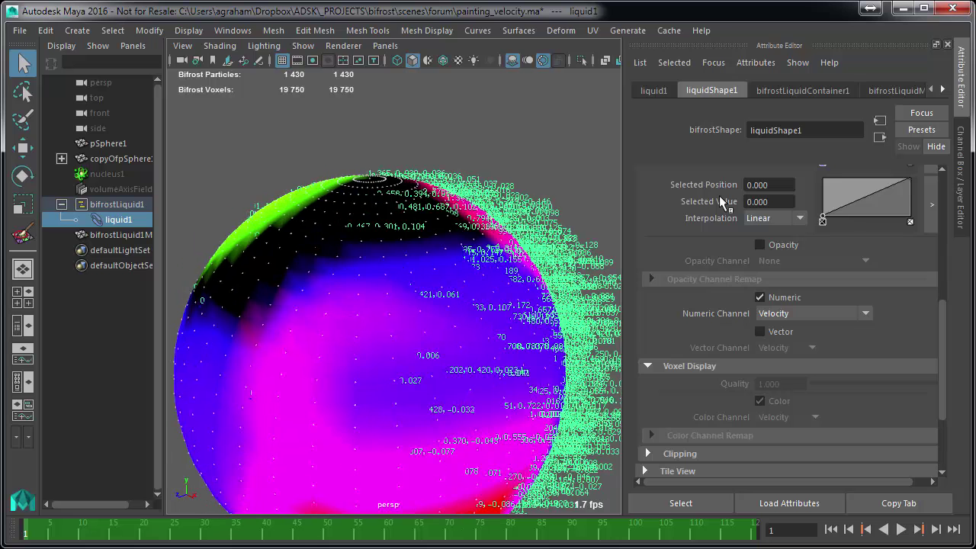
# Step: Set the Max Particle Display Count of the liquid shape to 100
pyautogui.click(796, 90)
pyautogui.click(717, 91)
pyautogui.scroll(8, 739, 267)
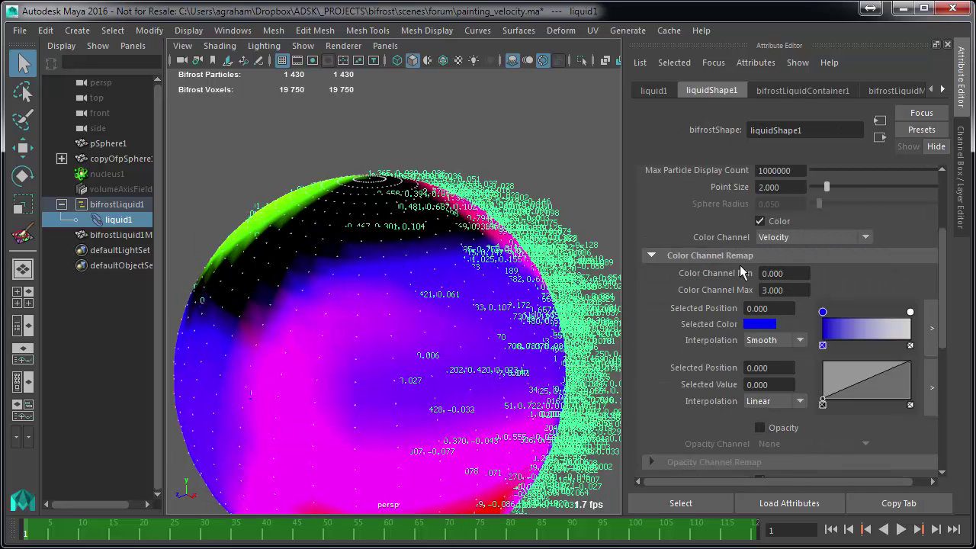
pyautogui.moveTo(857, 305); pyautogui.dragTo(811, 308)
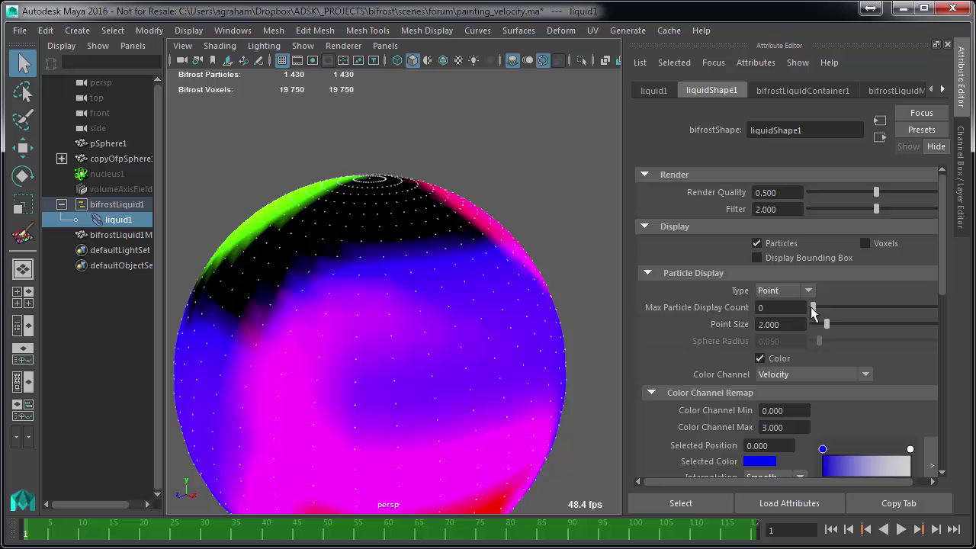
pyautogui.click(785, 308)
pyautogui.write('100')
pyautogui.press('Return')
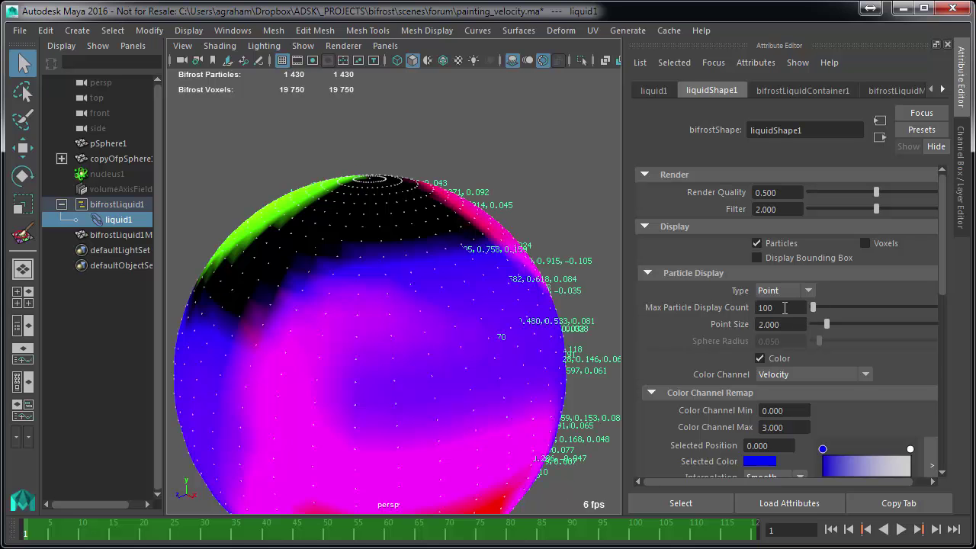
# Step: Turn on wireframe display and examine the particles' numeric velocity values up close around the sphere
pyautogui.keyDown('alt'); pyautogui.moveTo(335, 282); pyautogui.dragTo(308, 288); pyautogui.keyUp('alt')
pyautogui.press('4')
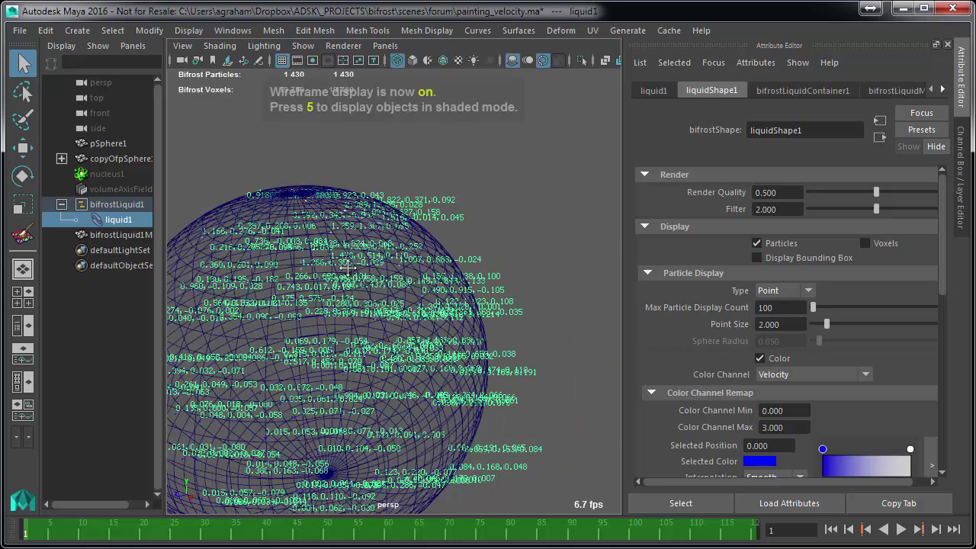
pyautogui.keyDown('alt'); pyautogui.moveTo(328, 252); pyautogui.dragTo(374, 277); pyautogui.keyUp('alt')
pyautogui.scroll(5, 344, 277)
pyautogui.scroll(-3, 308, 260)
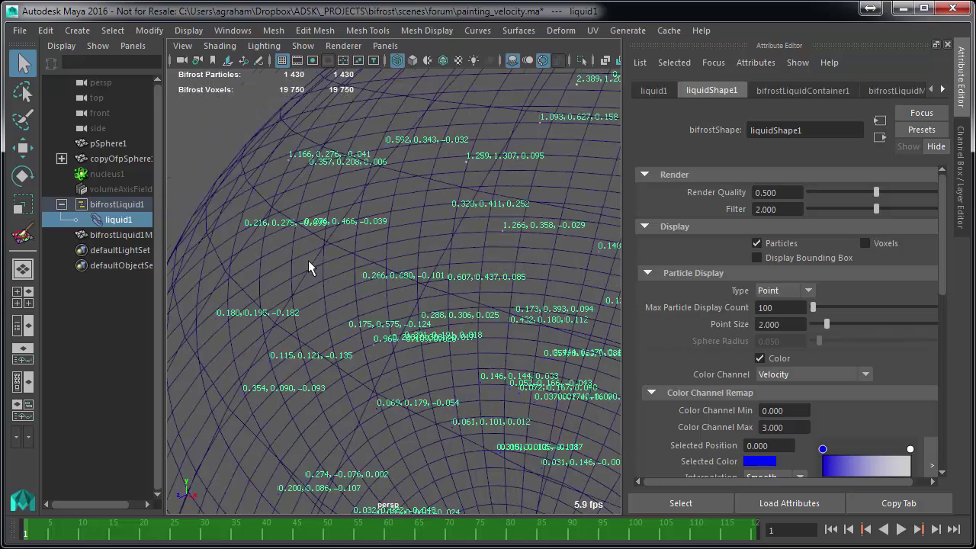
pyautogui.keyDown('alt'); pyautogui.moveTo(308, 260); pyautogui.dragTo(353, 269); pyautogui.keyUp('alt')
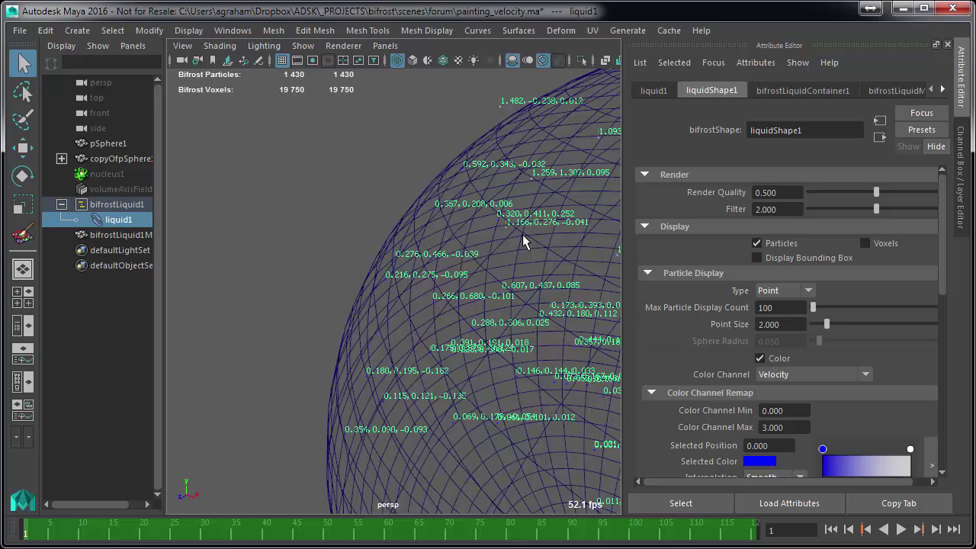
# Step: Examine the velocity labels near the sphere's upper edge, comparing the wireframe display with the shaded vertex colors
pyautogui.keyDown('alt'); pyautogui.moveTo(508, 240); pyautogui.dragTo(486, 246, button='middle'); pyautogui.keyUp('alt')
pyautogui.keyDown('alt'); pyautogui.moveTo(477, 150); pyautogui.dragTo(443, 204, button='middle'); pyautogui.keyUp('alt')
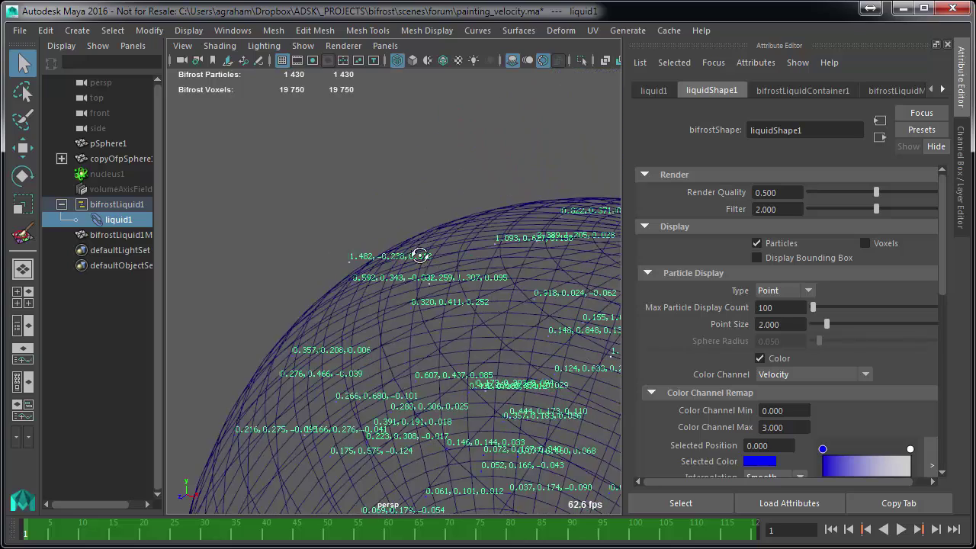
pyautogui.keyDown('alt'); pyautogui.moveTo(419, 257); pyautogui.dragTo(438, 253); pyautogui.keyUp('alt')
pyautogui.keyDown('alt'); pyautogui.moveTo(559, 252); pyautogui.dragTo(388, 229, button='middle'); pyautogui.keyUp('alt')
pyautogui.keyDown('alt'); pyautogui.moveTo(383, 236); pyautogui.dragTo(418, 244); pyautogui.keyUp('alt')
pyautogui.press('5')
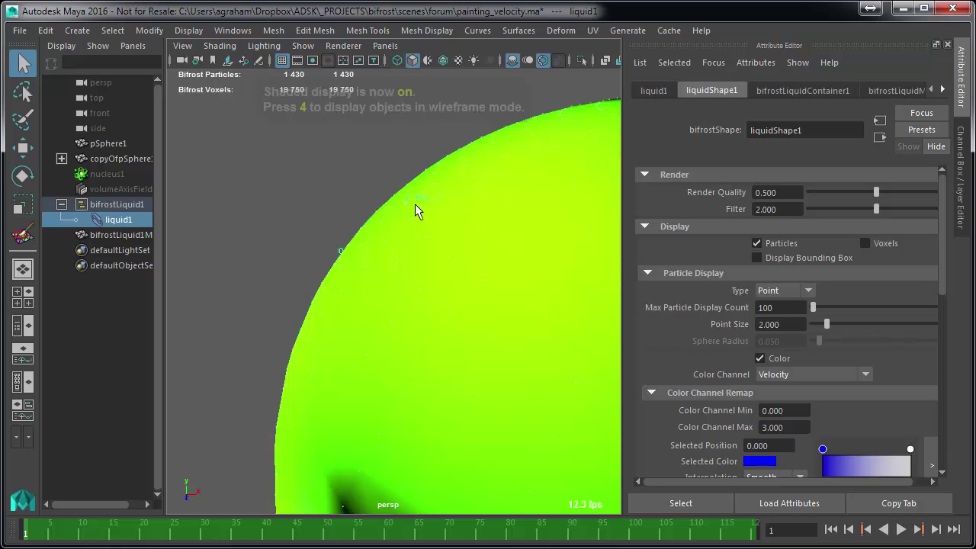
pyautogui.press('4')
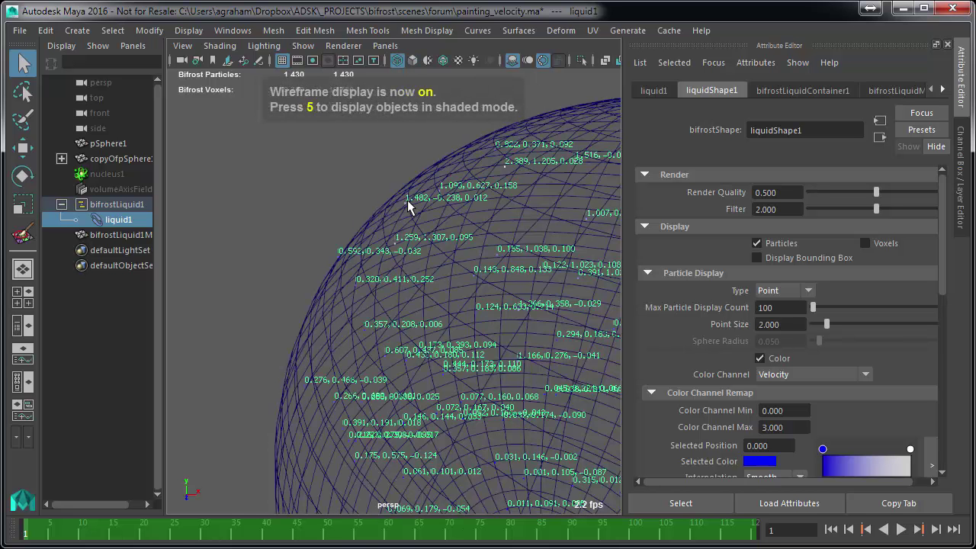
# Step: Show the sphere shaded and sample its painted green near the upper edge into the Selected Color at position 0.000 of the Color Channel Remap
pyautogui.press('5')
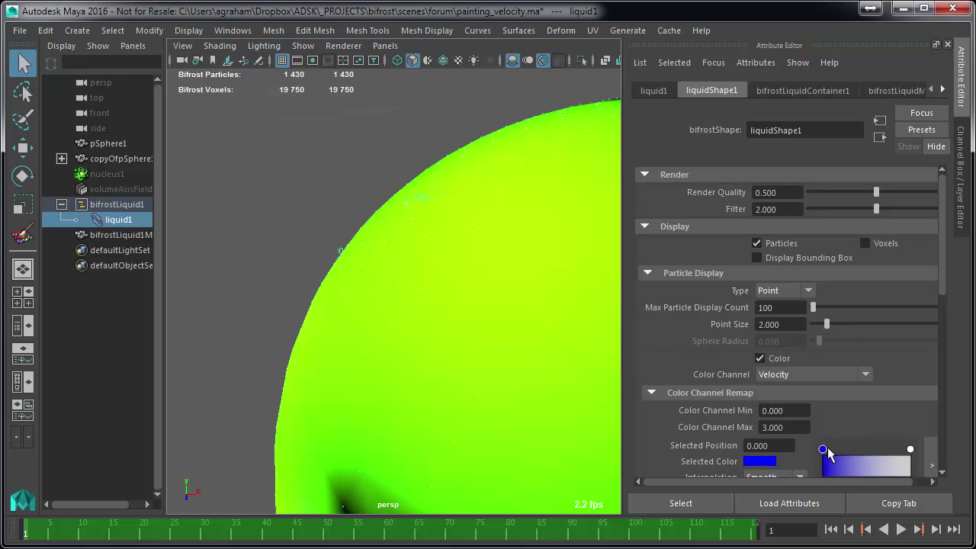
pyautogui.click(760, 461)
pyautogui.click(760, 461)
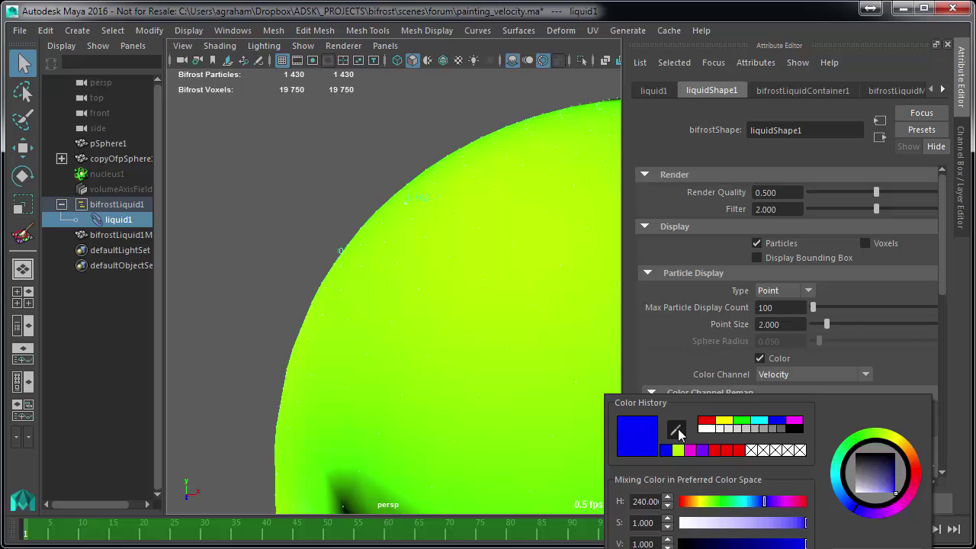
pyautogui.click(675, 429)
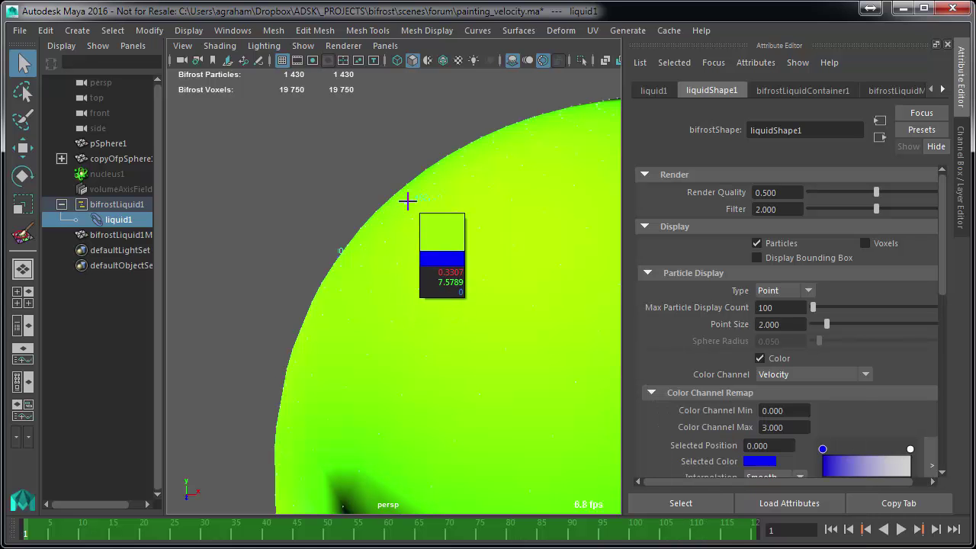
pyautogui.click(408, 201)
pyautogui.click(753, 461)
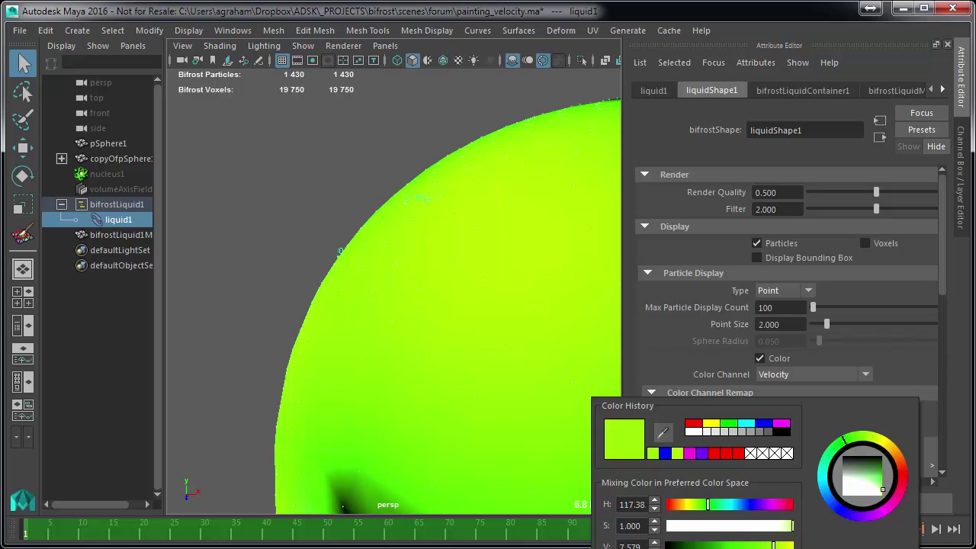
pyautogui.click(717, 547)
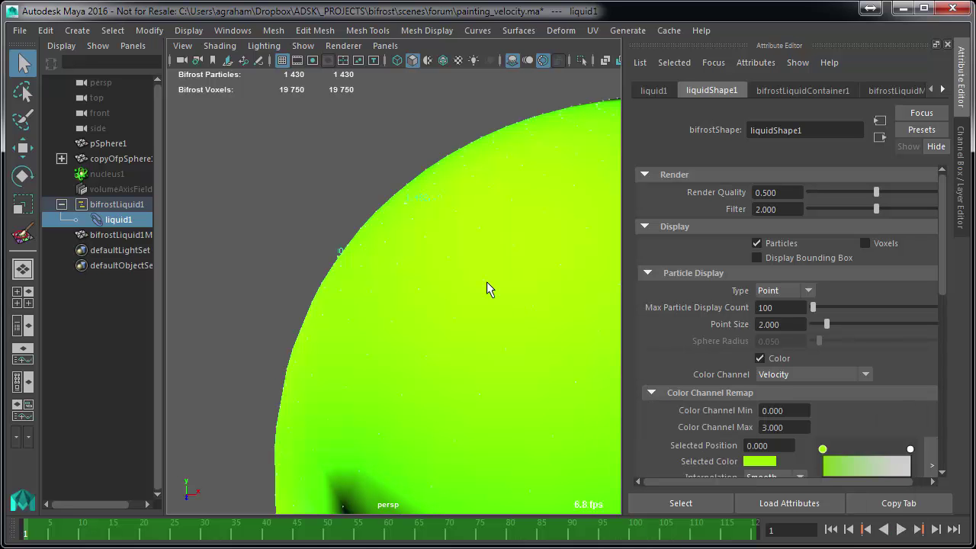
# Step: Turn on wireframe display and compare the particles' velocity labels around the sphere with the RGB components of the sampled color
pyautogui.press('4')
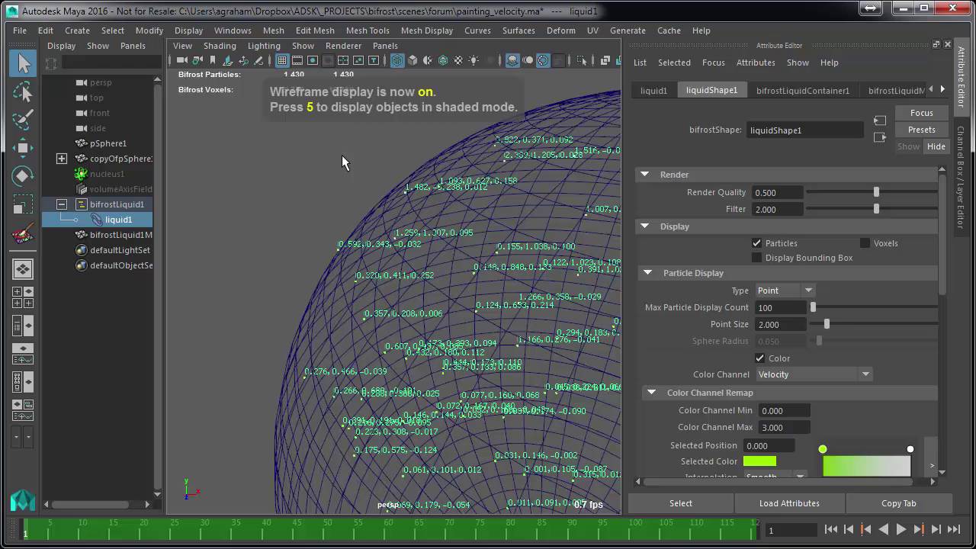
pyautogui.moveTo(401, 255)
pyautogui.keyDown('alt'); pyautogui.mouseDown()
pyautogui.moveTo(391, 271)
pyautogui.moveTo(400, 273)
pyautogui.mouseUp(); pyautogui.keyUp('alt')
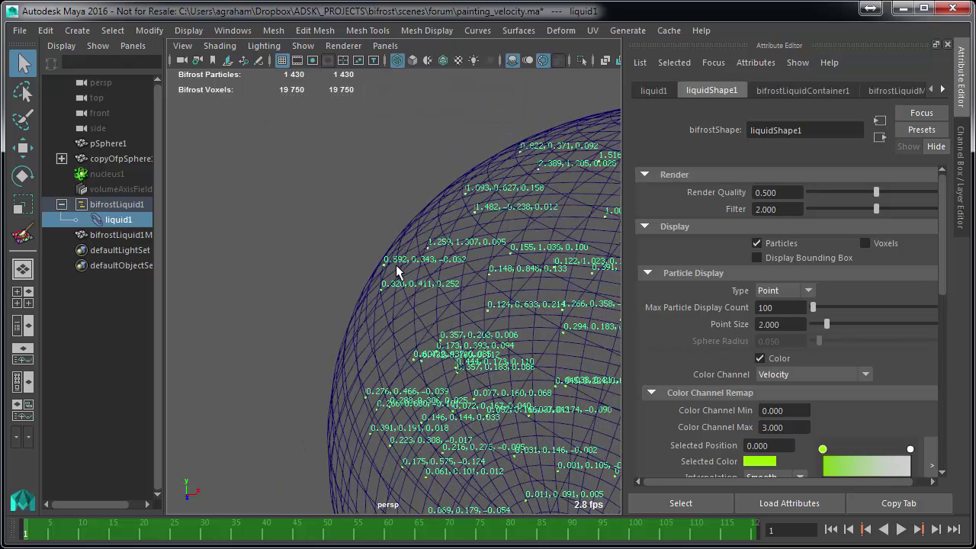
pyautogui.click(757, 461)
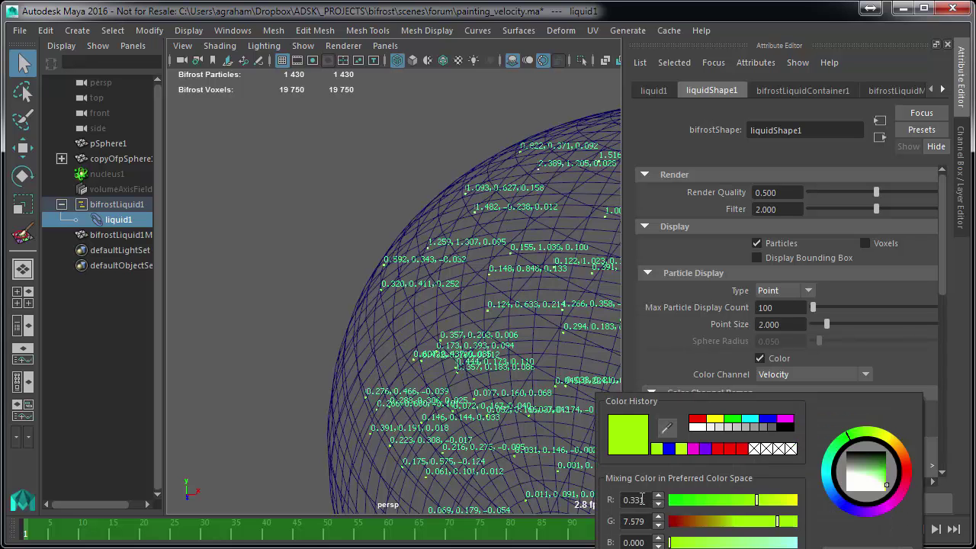
pyautogui.keyDown('alt'); pyautogui.moveTo(388, 190); pyautogui.dragTo(409, 219); pyautogui.keyUp('alt')
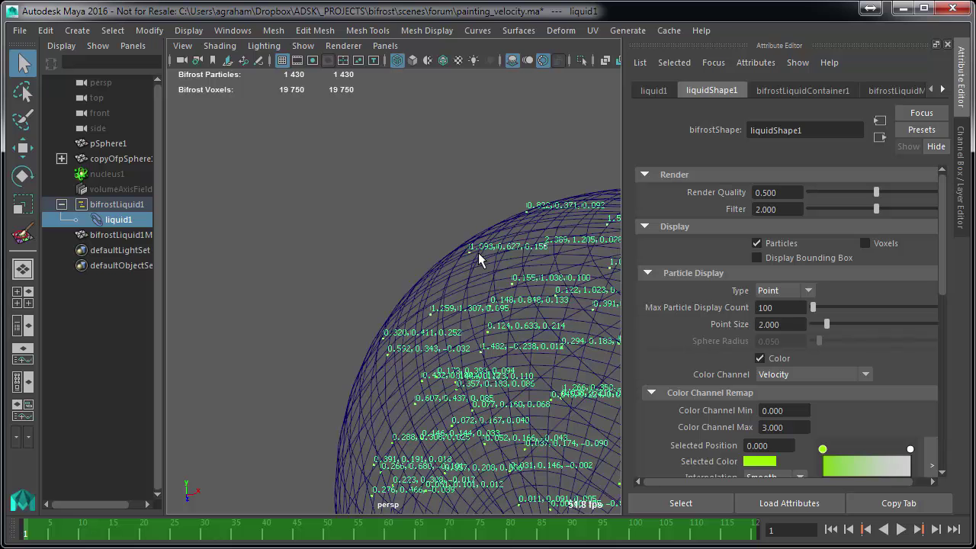
pyautogui.keyDown('alt'); pyautogui.moveTo(476, 251); pyautogui.dragTo(330, 347, button='right'); pyautogui.keyUp('alt')
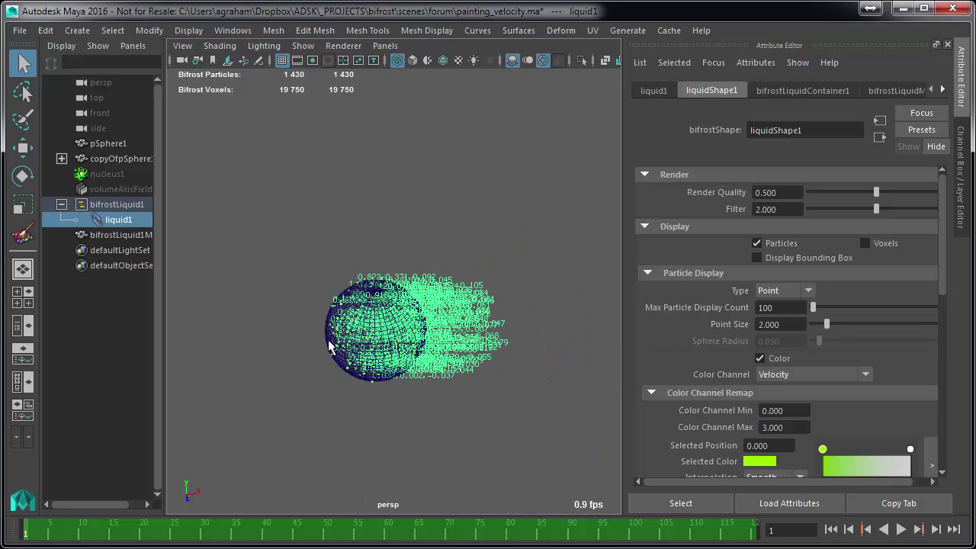
pyautogui.keyDown('alt'); pyautogui.moveTo(379, 335); pyautogui.dragTo(410, 331); pyautogui.keyUp('alt')
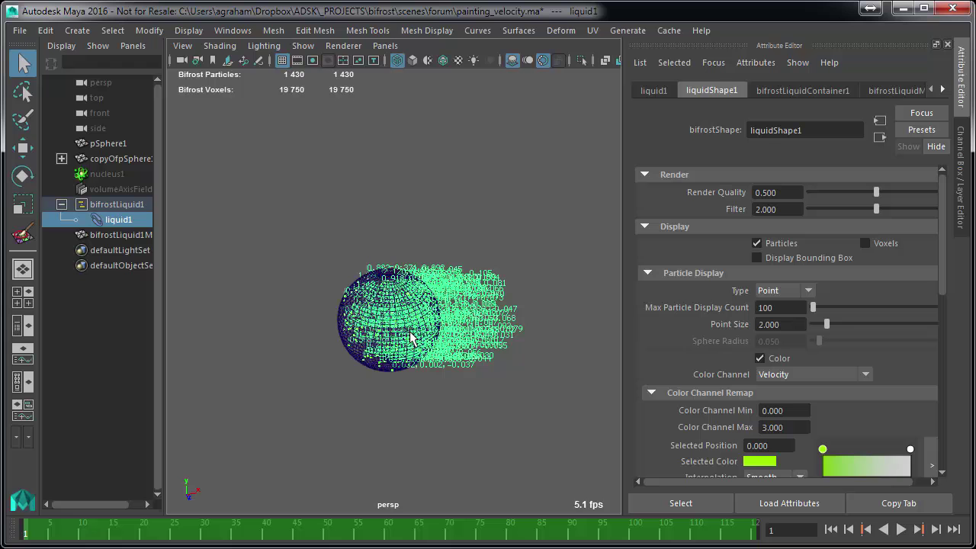